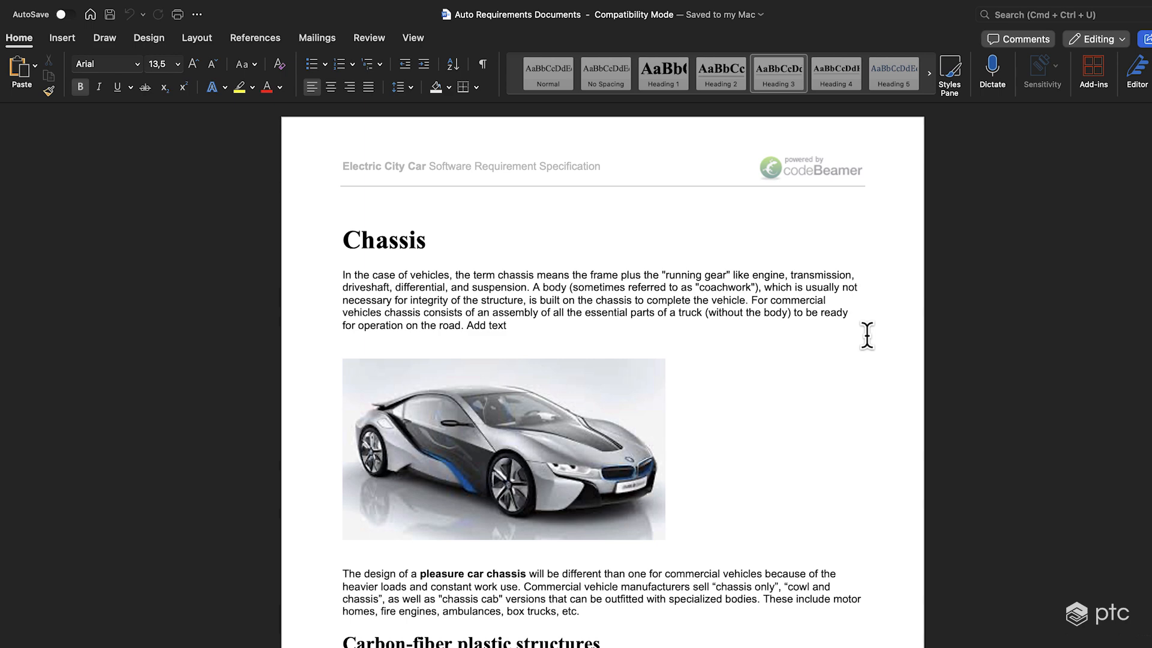
Step: Skim the Auto Requirements Documents file from the Chassis section to the transmission sections and return to its beginning
click(946, 401)
scroll(965, 419, down, 5)
scroll(965, 418, down, 10)
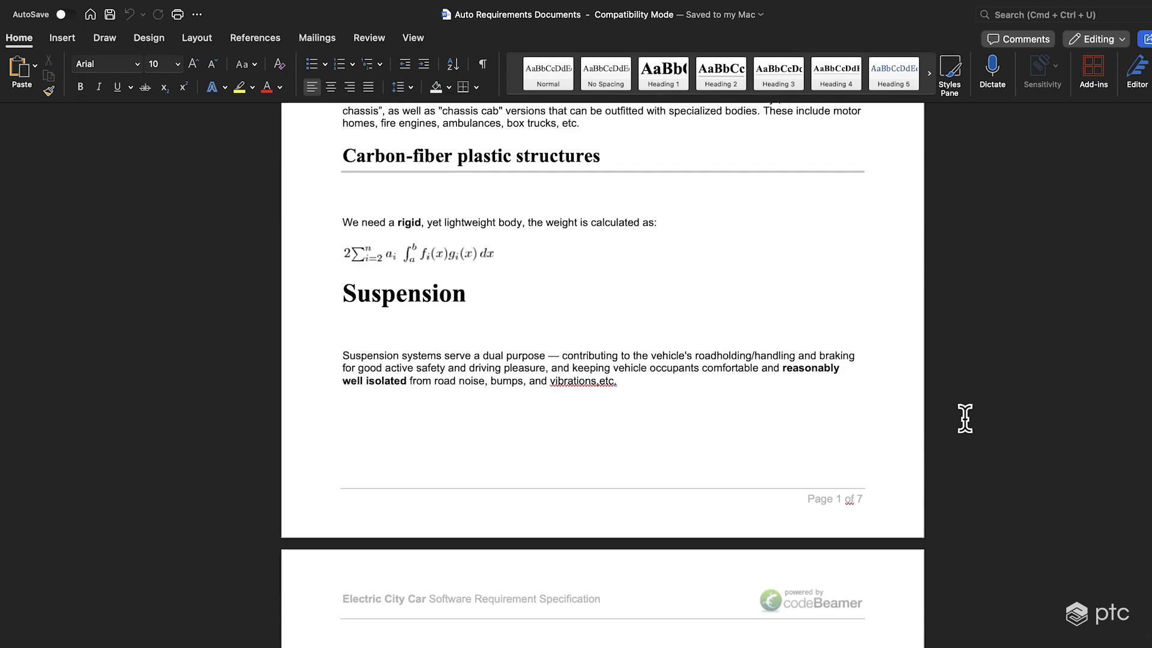
scroll(965, 417, down, 10)
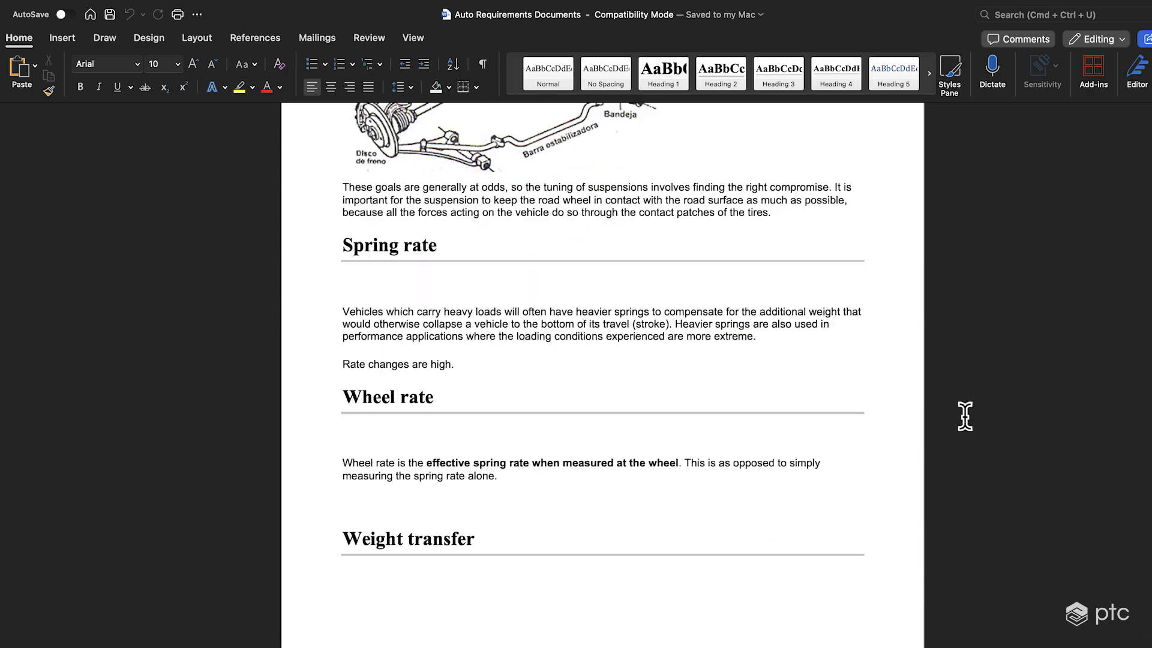
scroll(965, 417, down, 10)
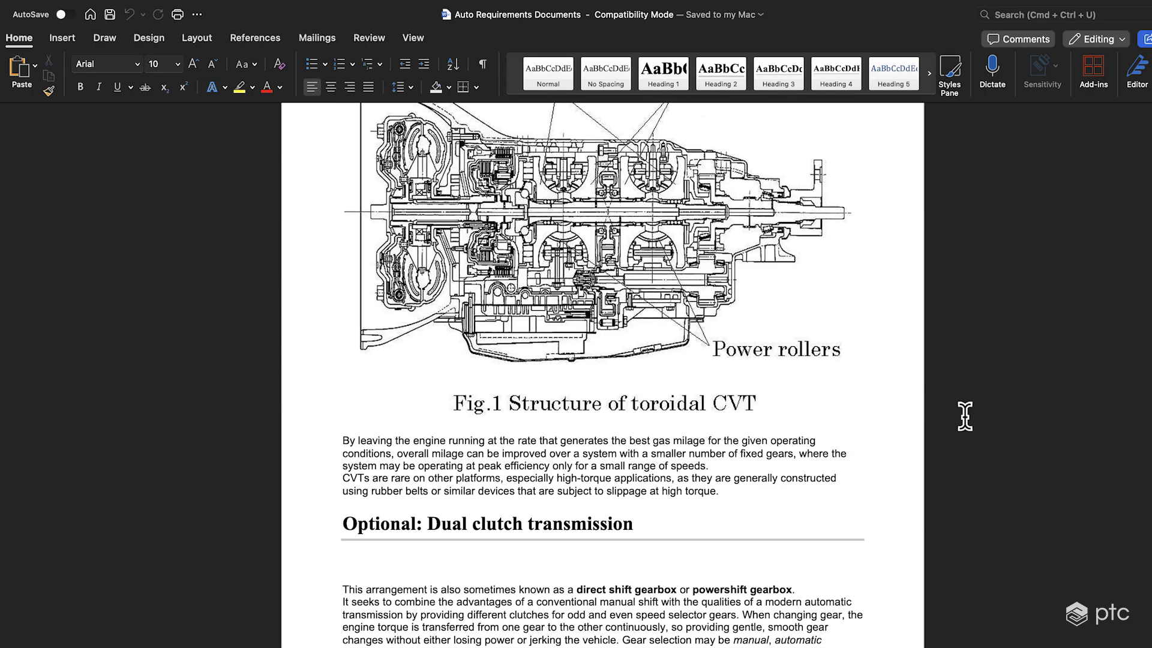
scroll(965, 416, up, 15)
scroll(965, 414, up, 8)
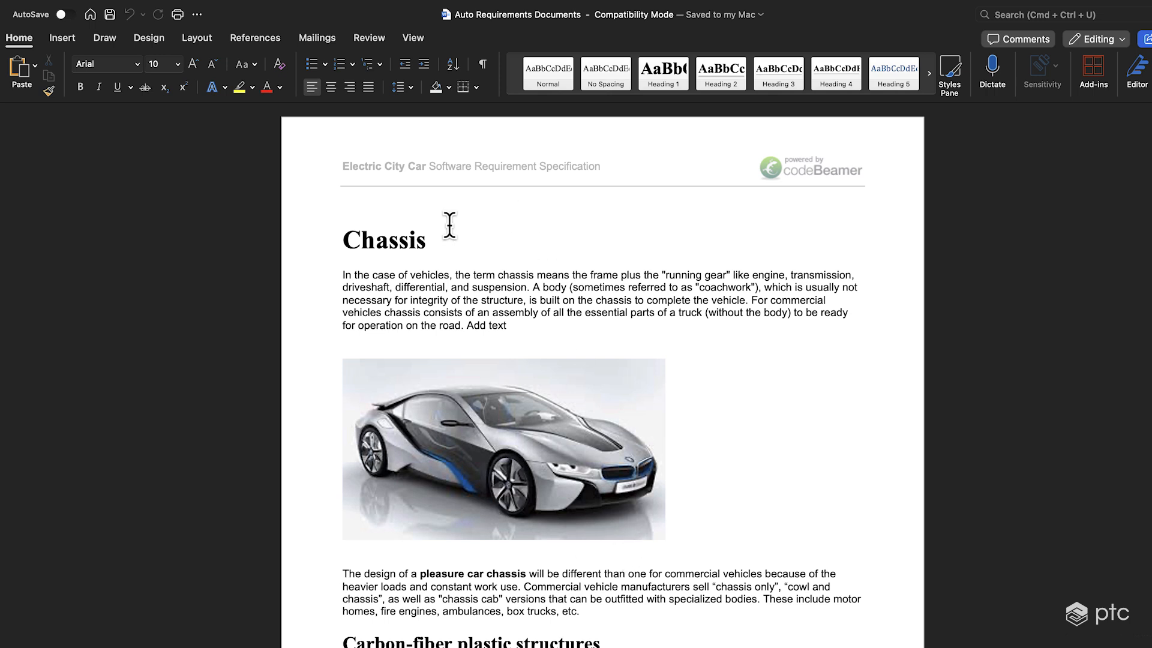
Step: Check the styles applied to the Chassis heading, its description paragraph and the Carbon-fiber plastic structures heading
click(406, 238)
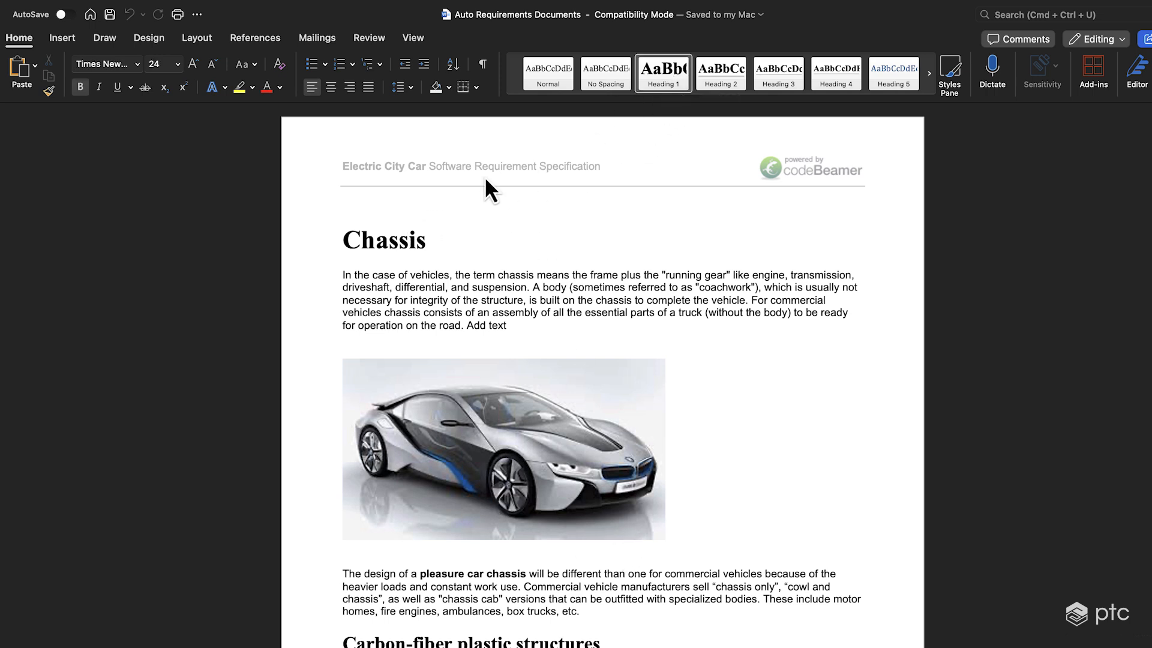
drag(344, 275, 518, 373)
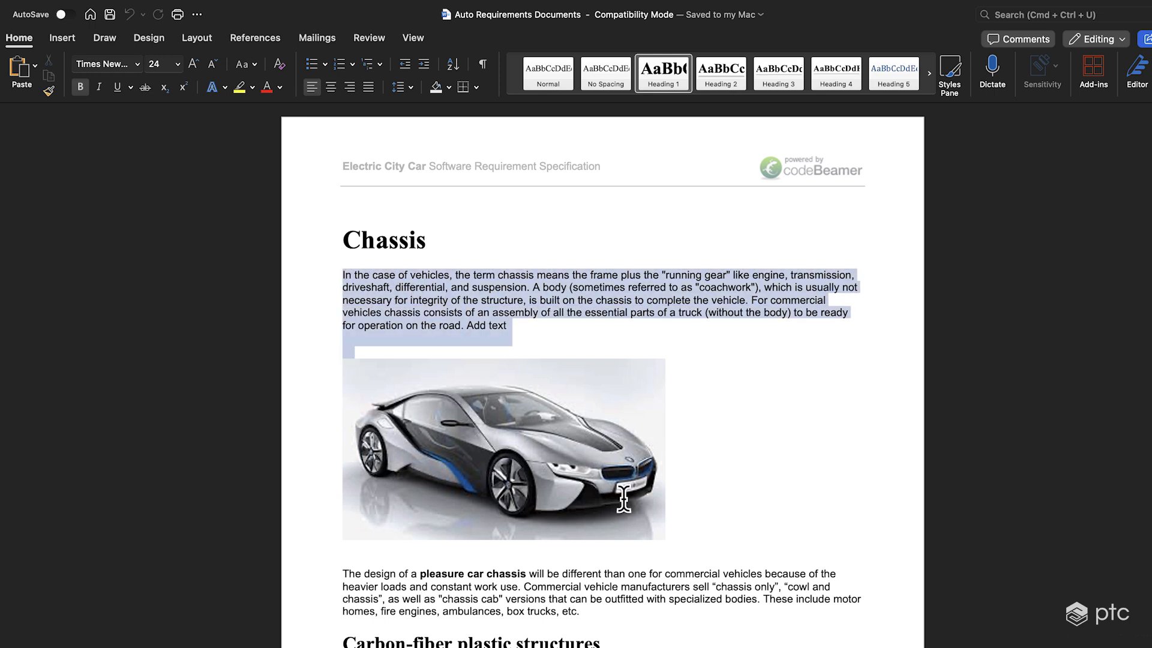
click(868, 449)
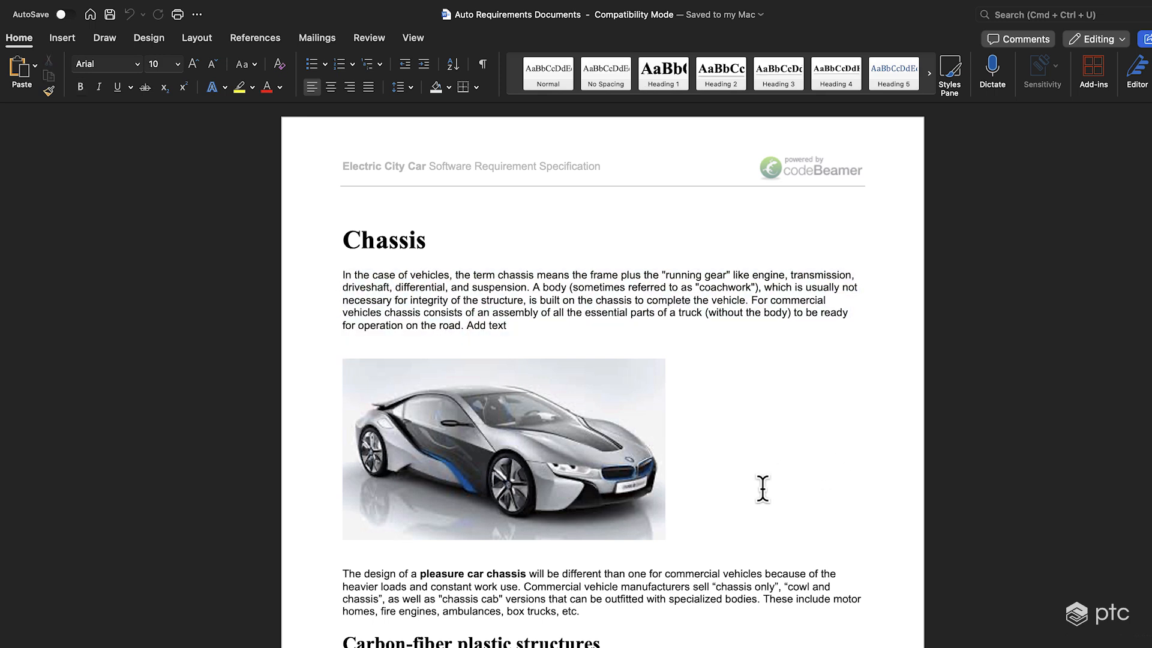
scroll(763, 489, down, 3)
click(558, 543)
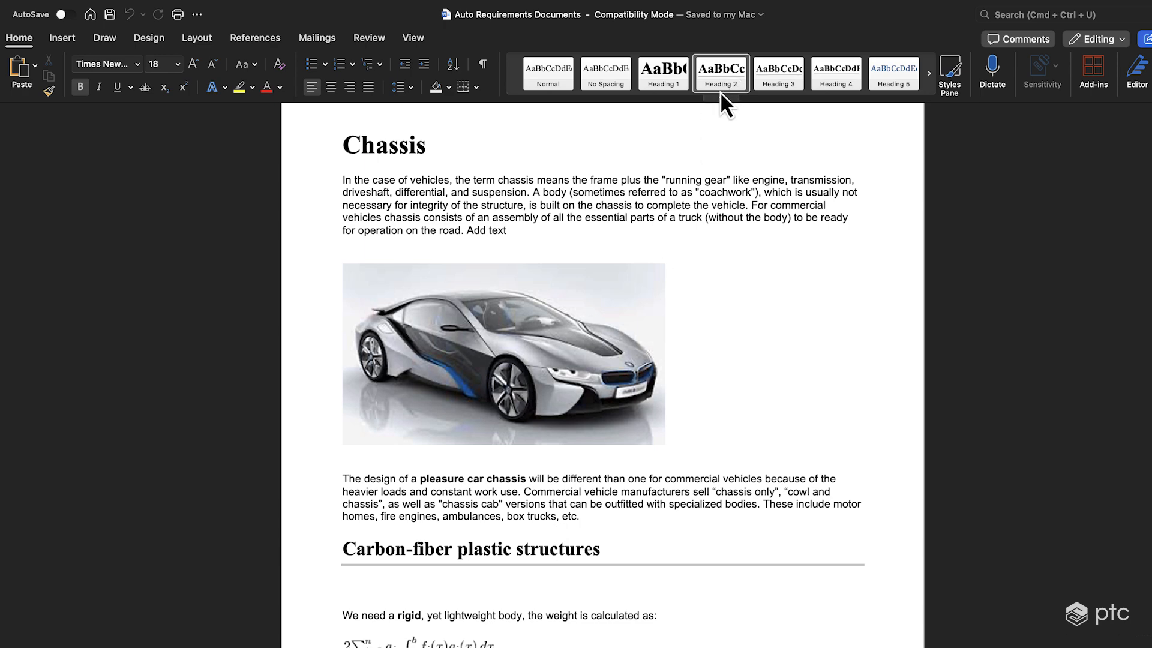
scroll(564, 510, down, 3)
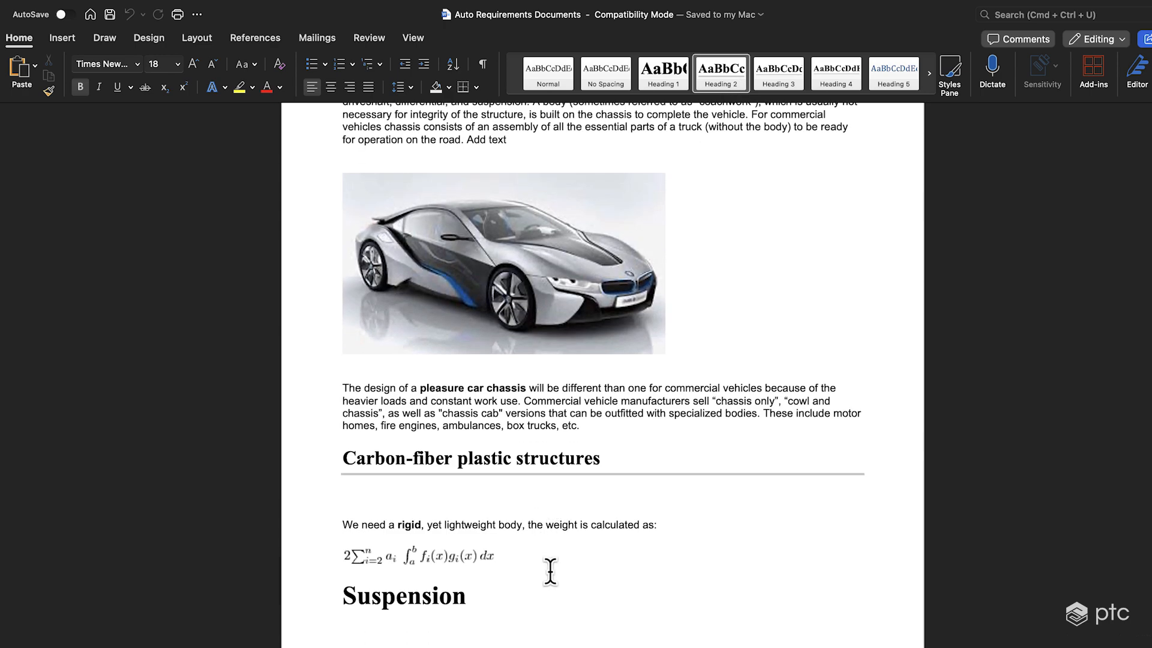
scroll(540, 553, up, 4)
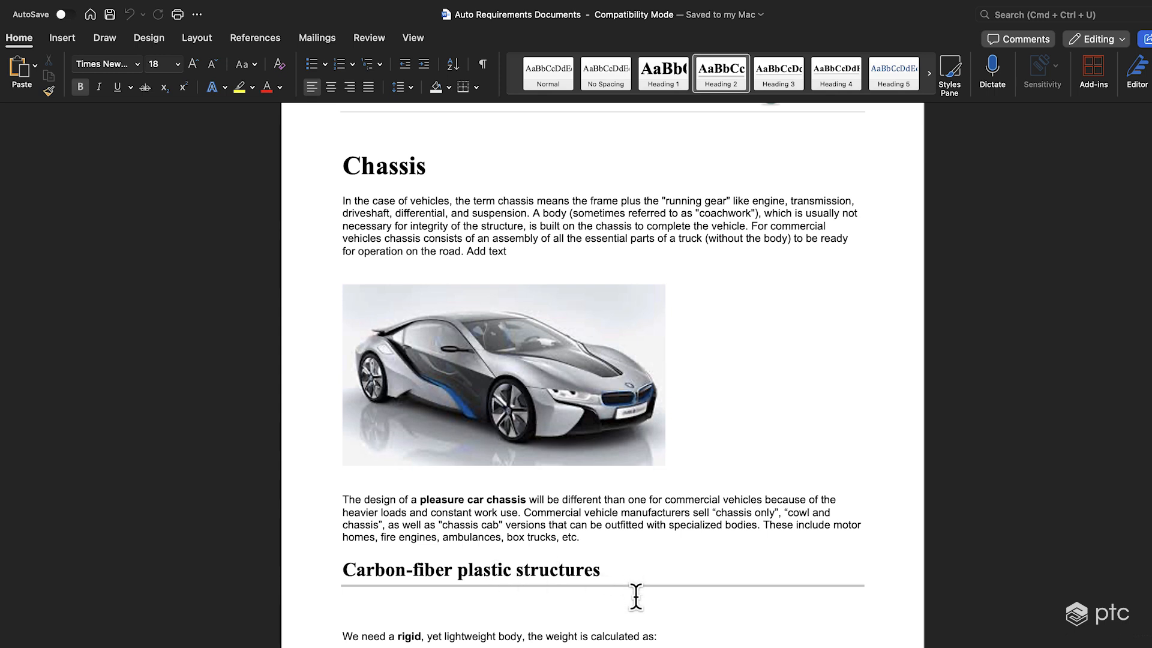
Step: Examine the heading levels of Transmission, Default: Continuously variable and Minimum Torque
scroll(636, 598, down, 20)
scroll(636, 596, down, 20)
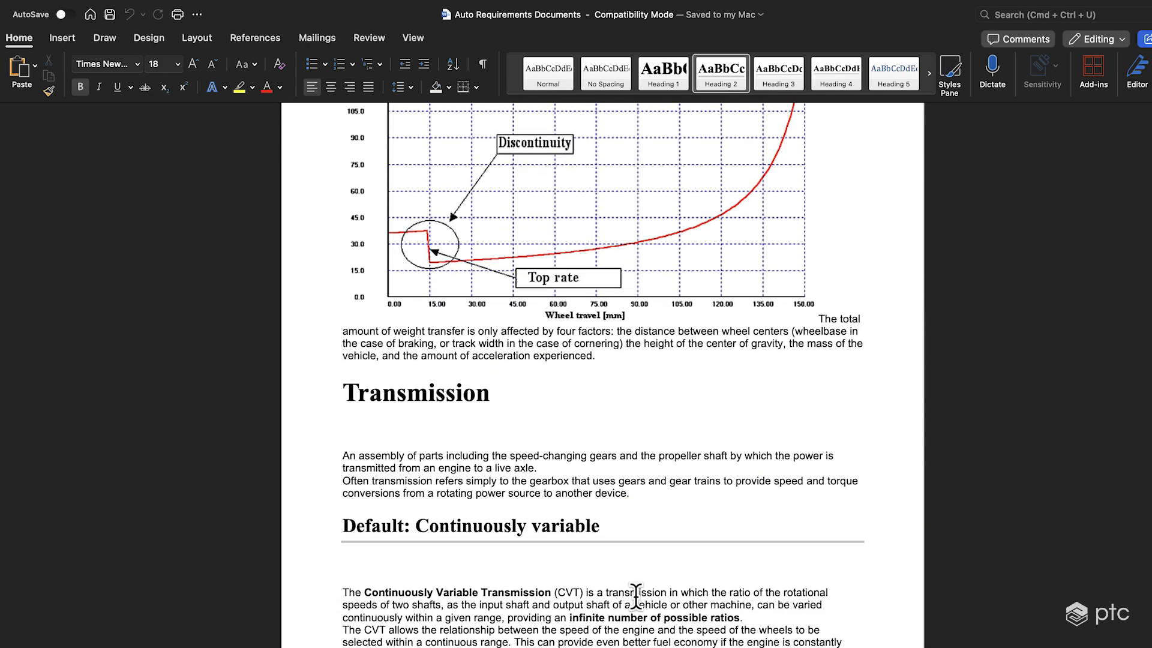
scroll(637, 596, down, 3)
click(457, 331)
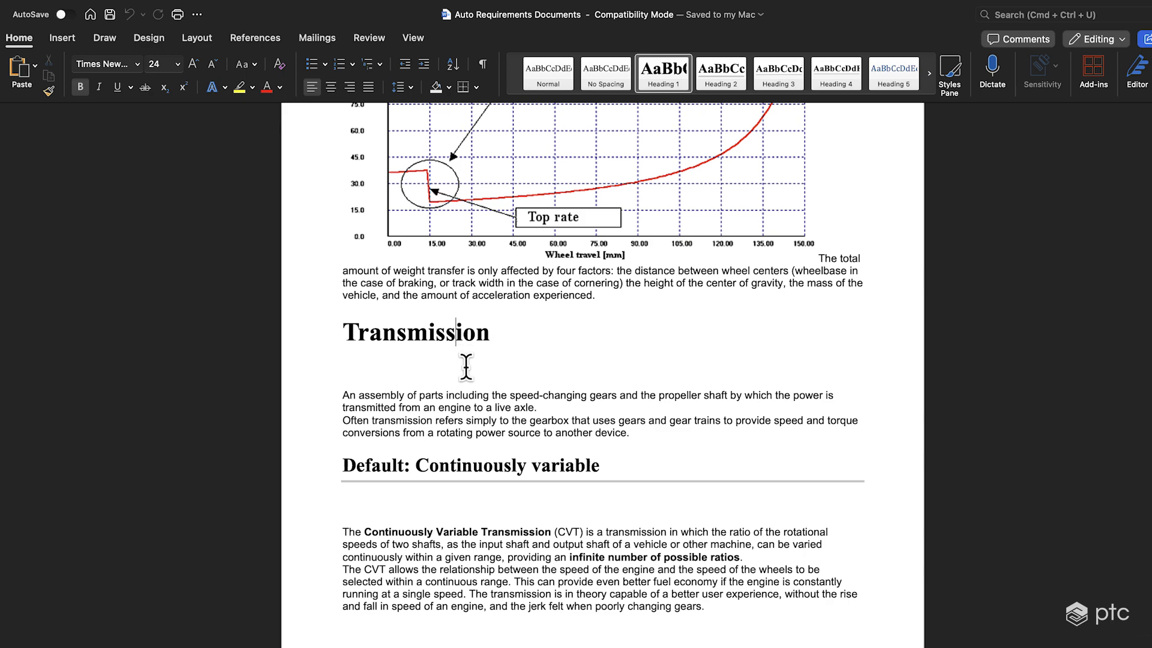
scroll(466, 366, down, 2)
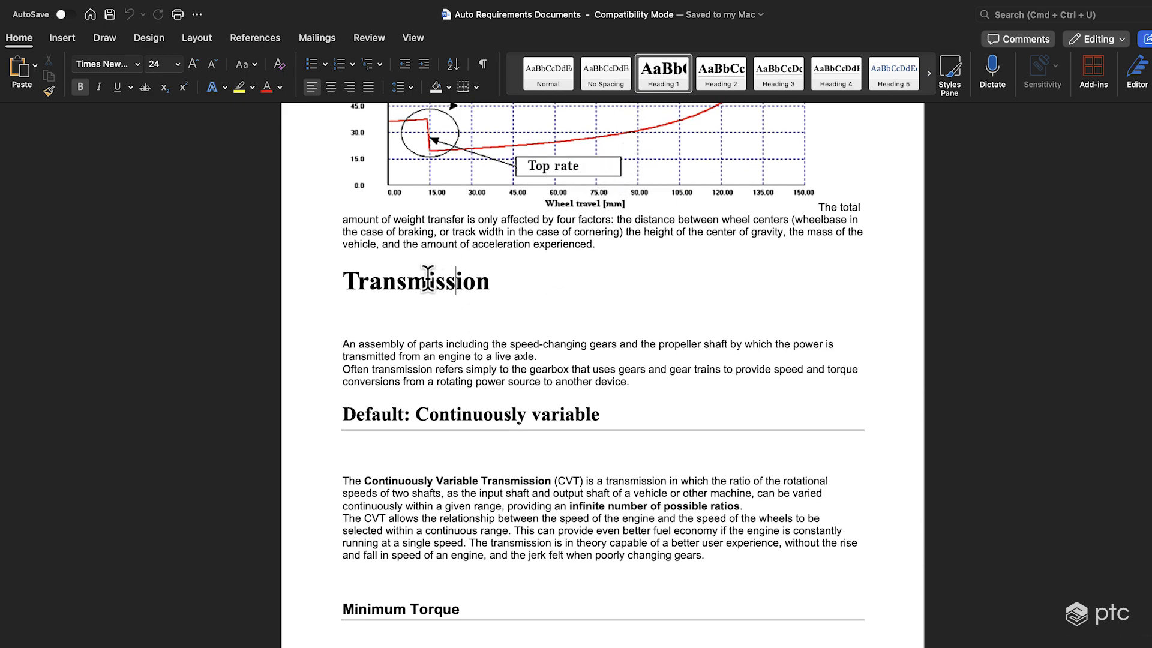
click(413, 415)
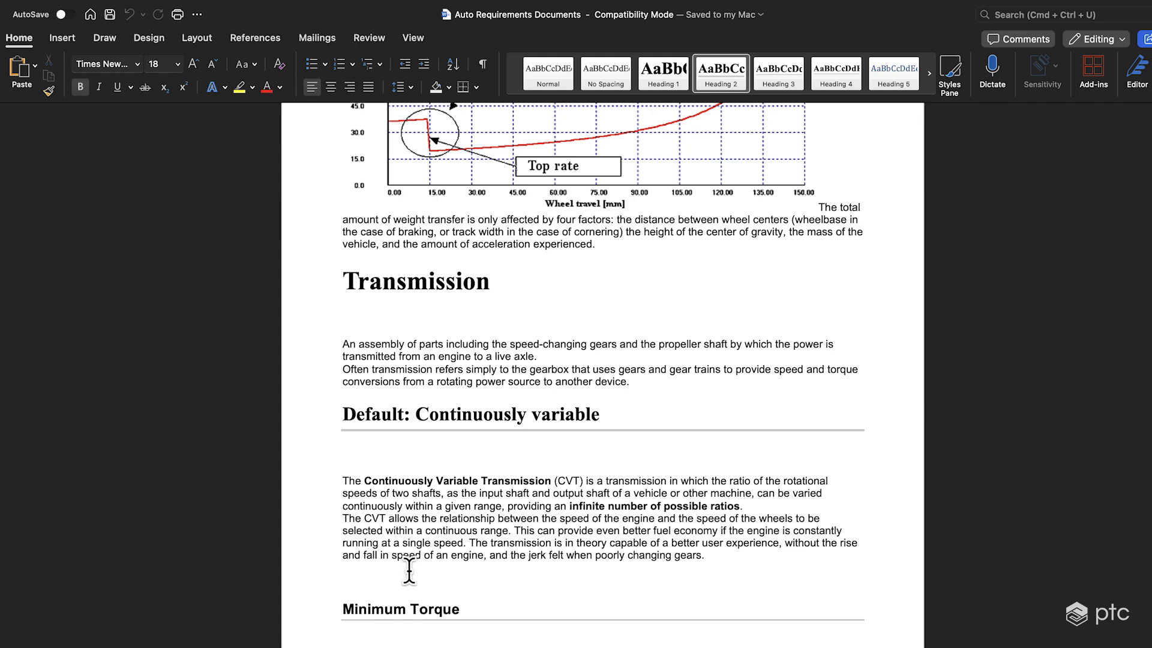
drag(345, 608, 473, 610)
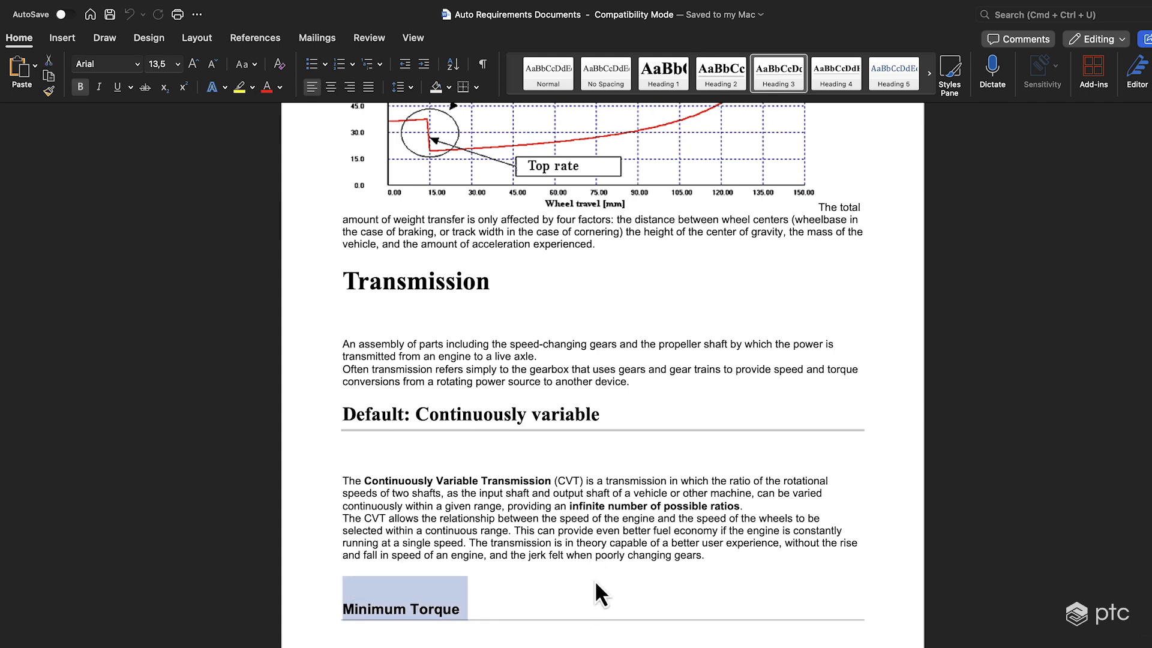
click(464, 287)
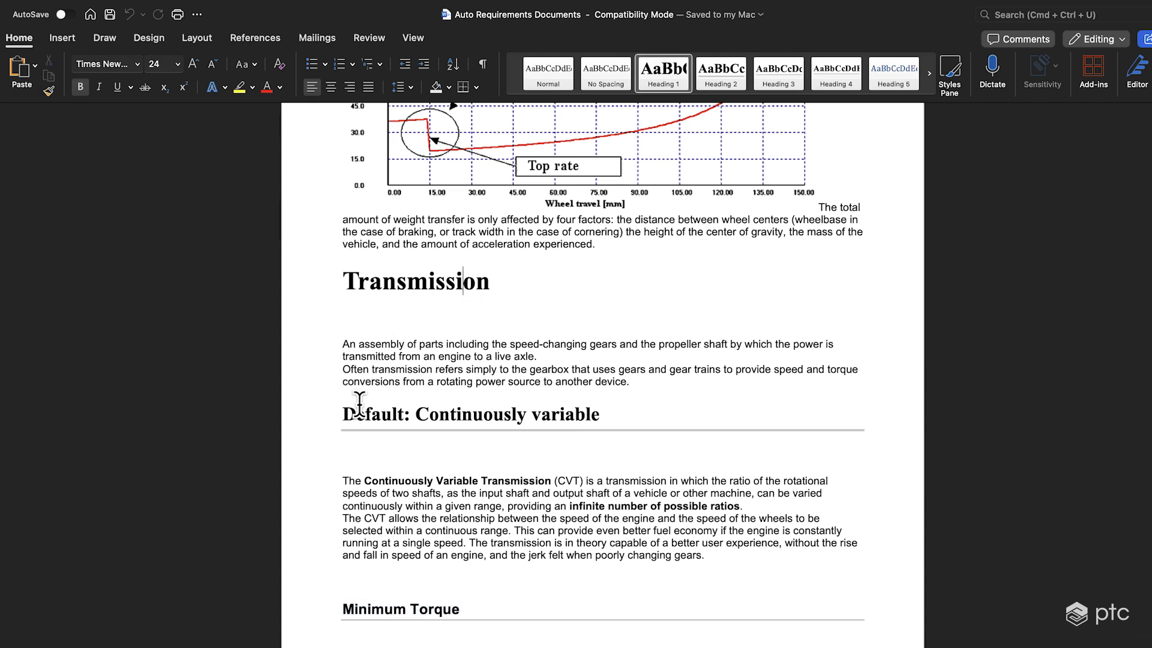
drag(342, 412, 603, 420)
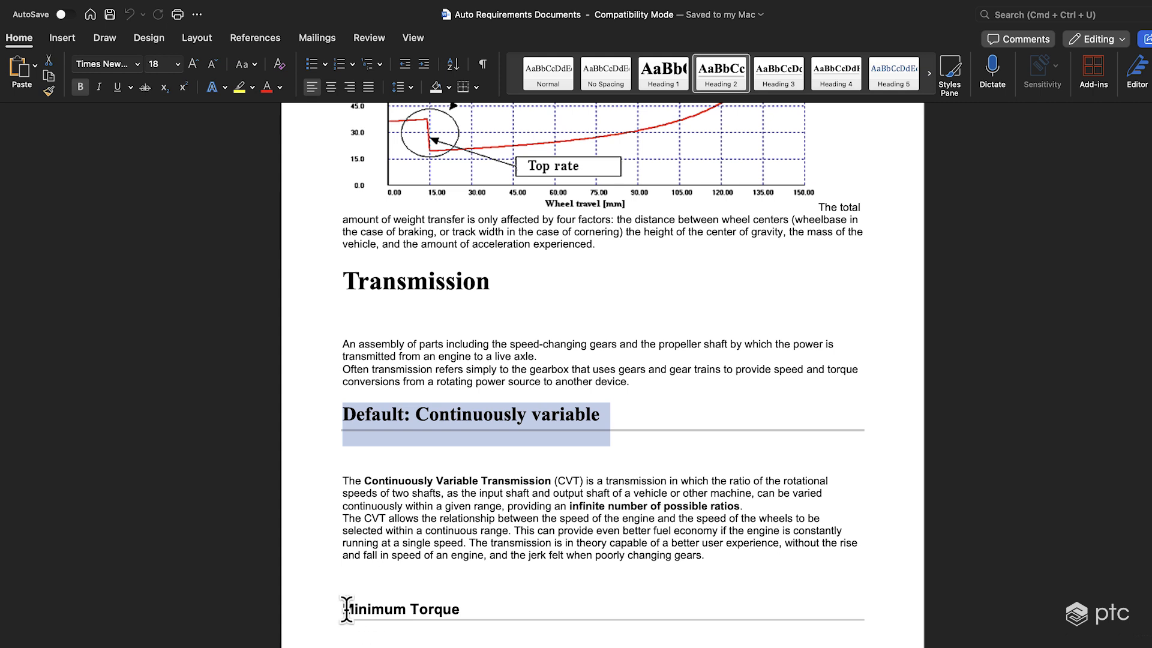
click(492, 458)
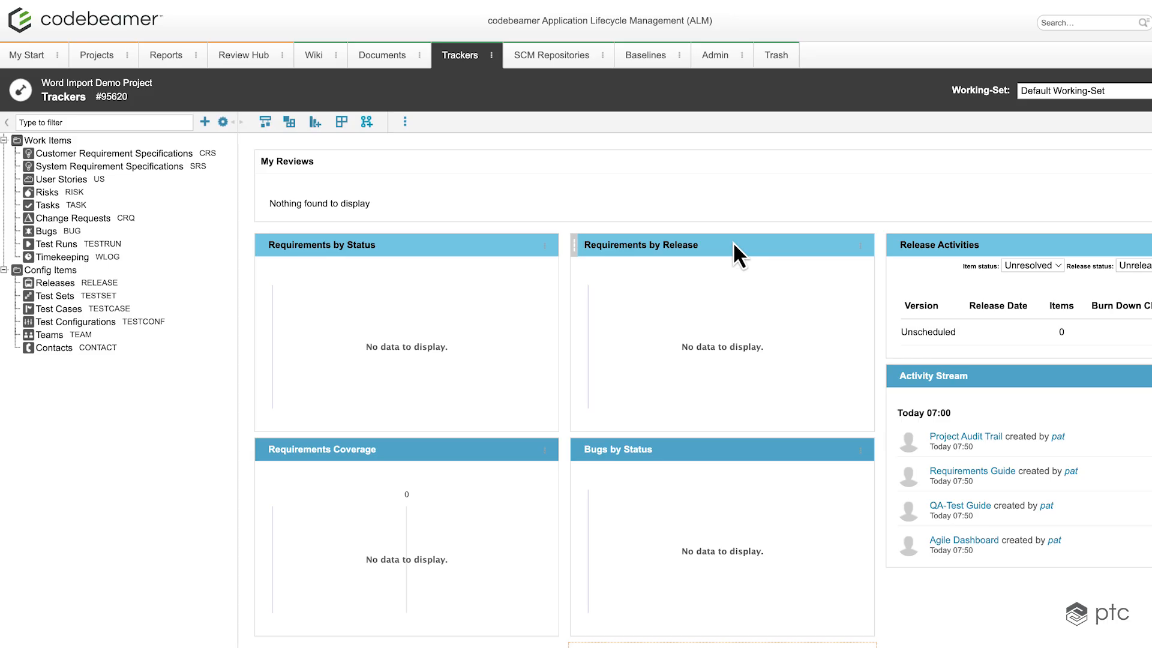
Step: Open the item import for the Customer Requirement Specifications tracker
click(114, 155)
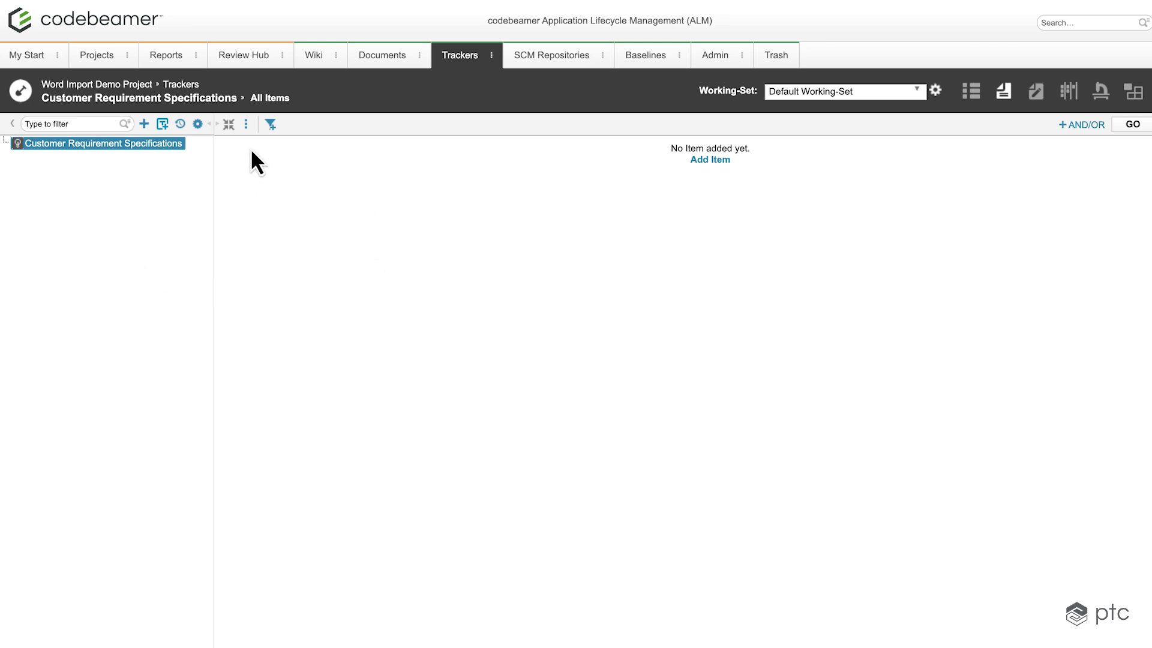
click(247, 126)
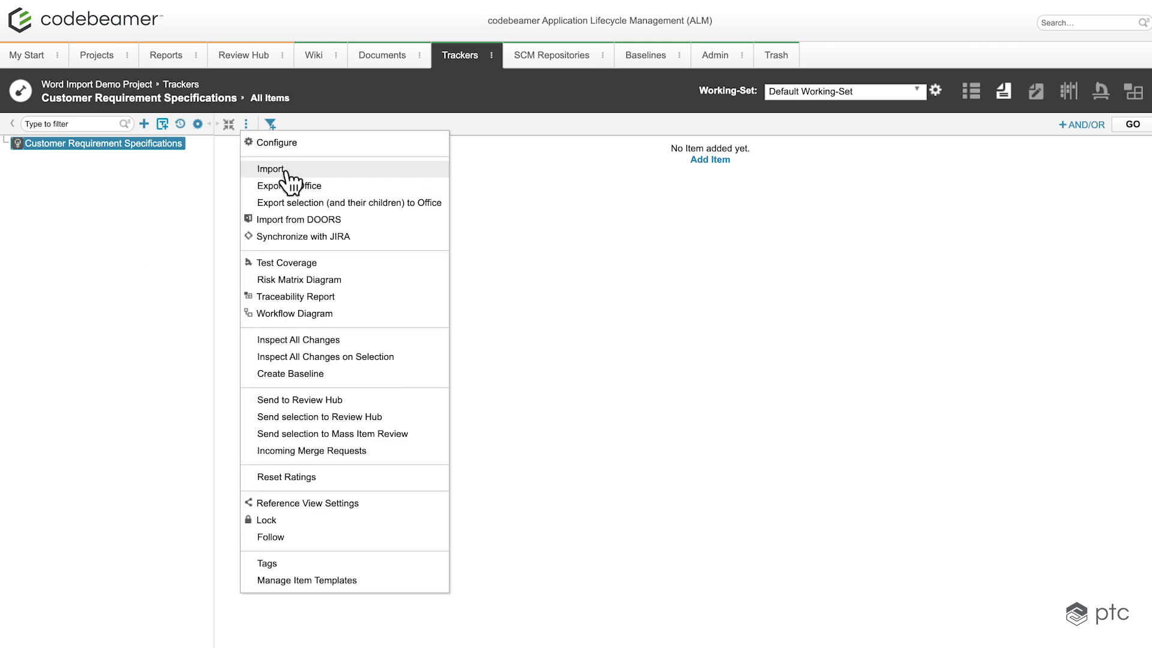
click(286, 171)
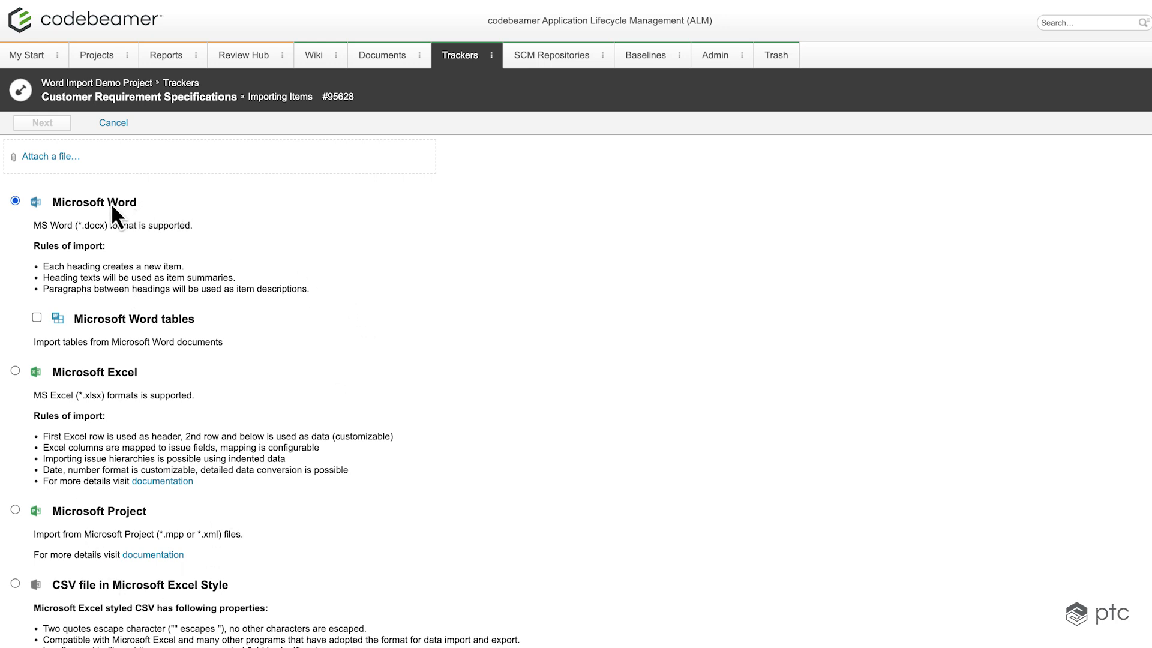
Step: Attach Auto Requirements Documents.docx as the Microsoft Word import source and continue to the import rules
click(59, 158)
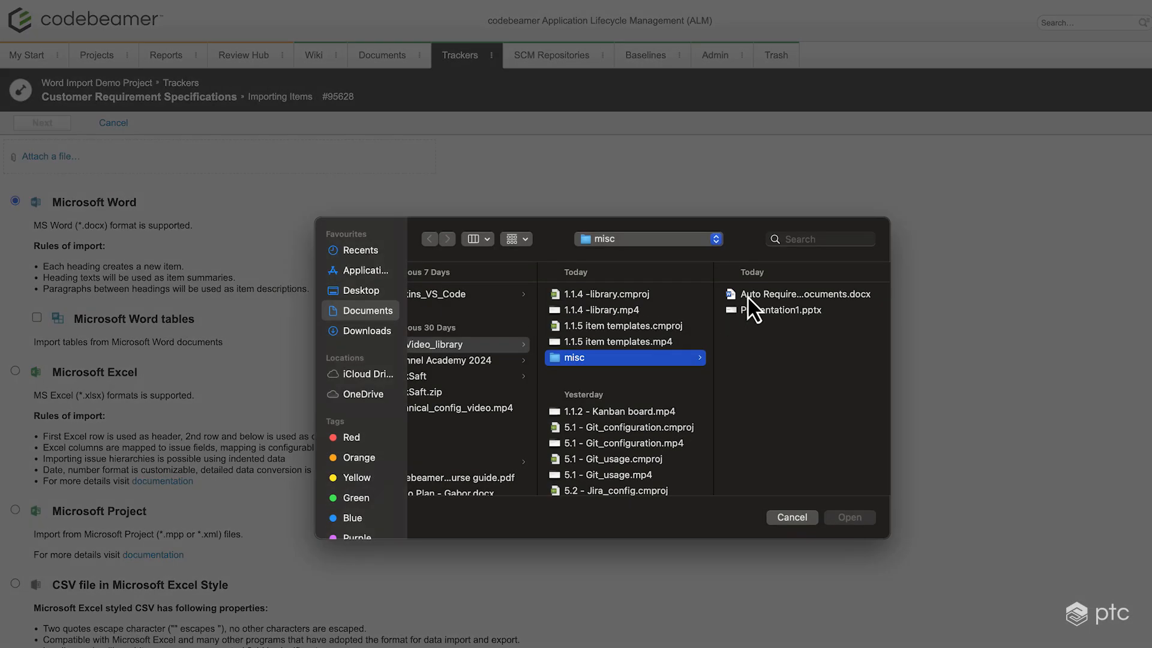
double_click(752, 294)
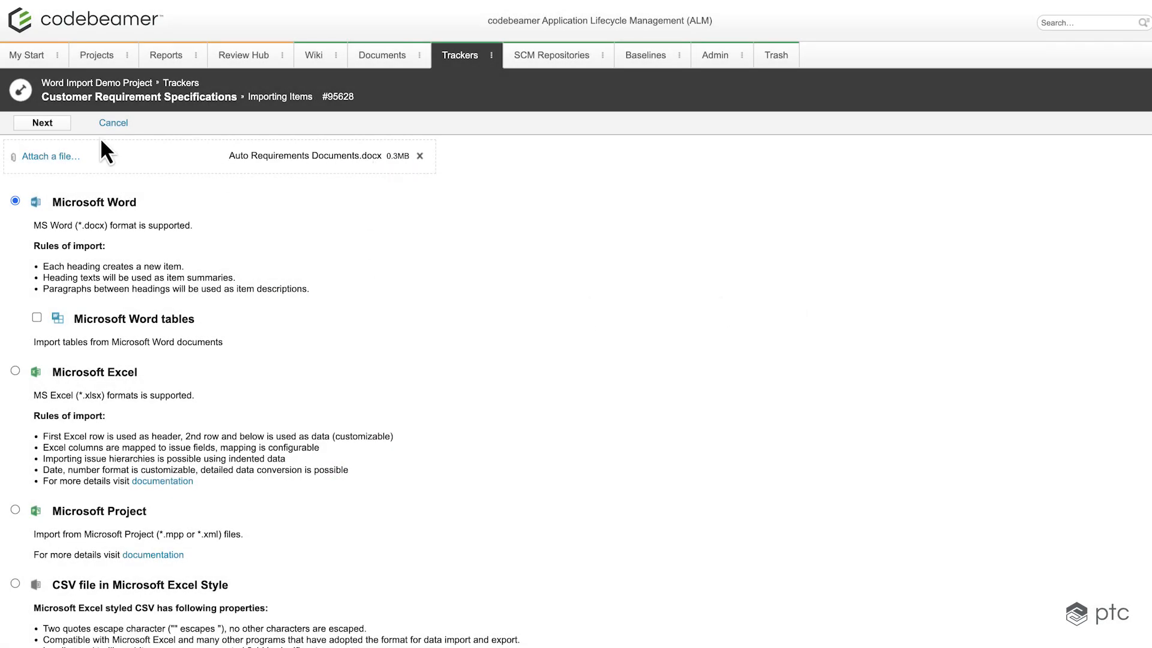
click(41, 125)
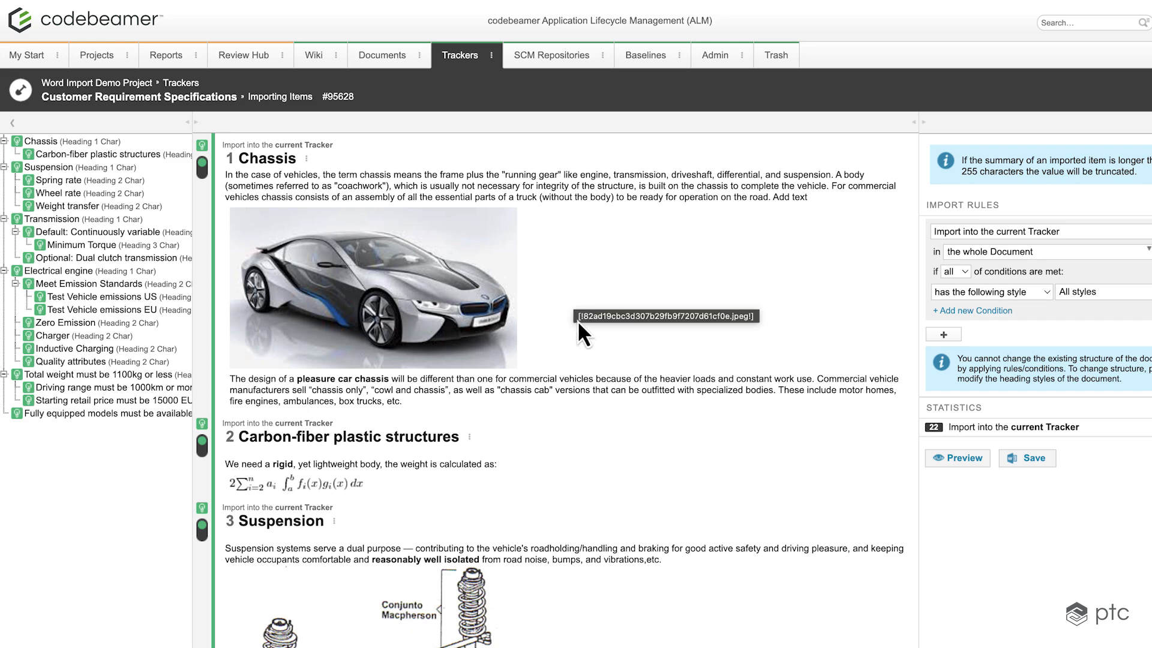
Step: Review the document's sections, texts and images in the import view and return to the Chassis item
scroll(583, 334, down, 5)
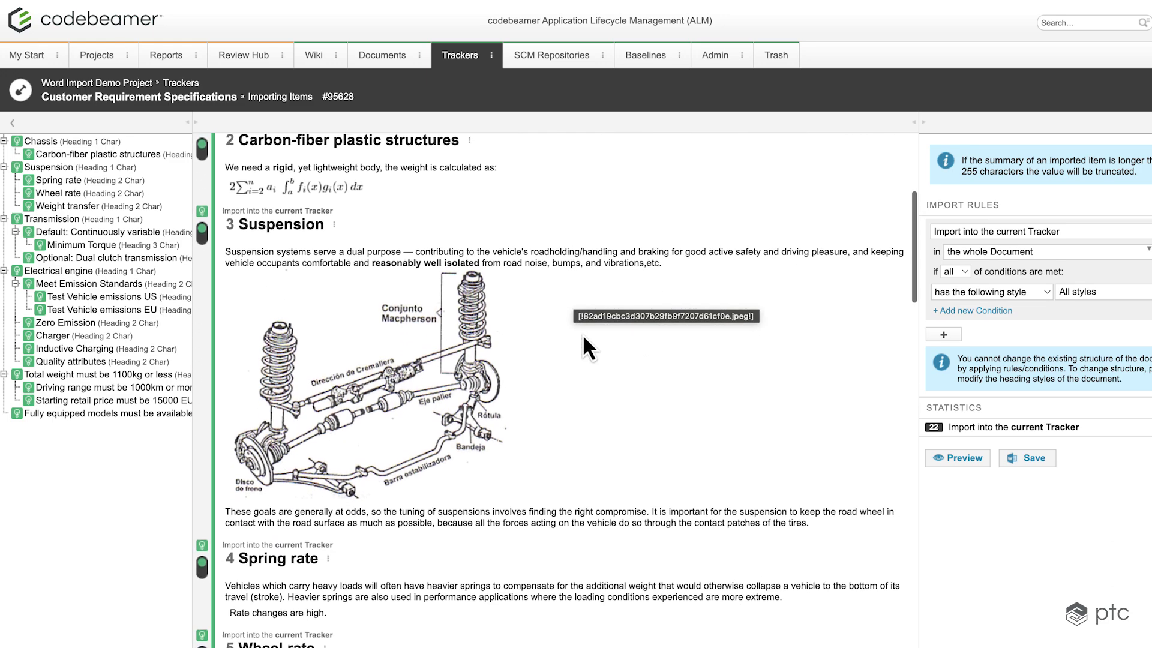
scroll(592, 412, down, 6)
scroll(593, 412, down, 6)
scroll(592, 412, up, 6)
scroll(593, 412, up, 10)
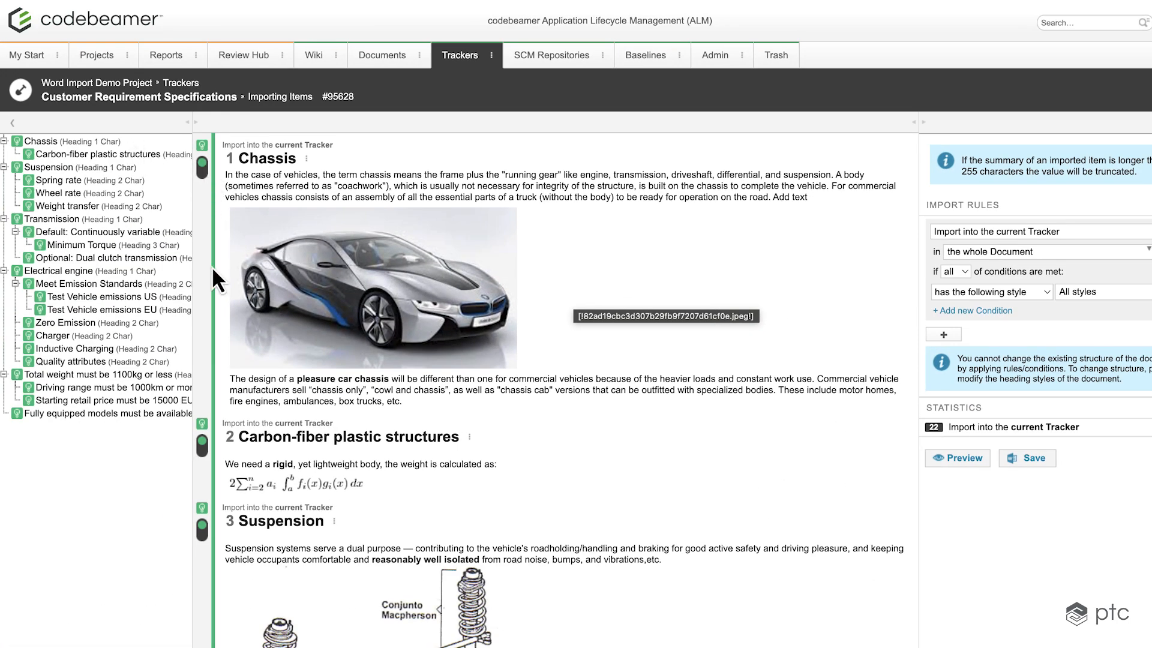
scroll(210, 383, down, 2)
scroll(210, 384, up, 2)
Step: Exclude the Chassis section from the import, confirm the override, and include the section again
click(202, 168)
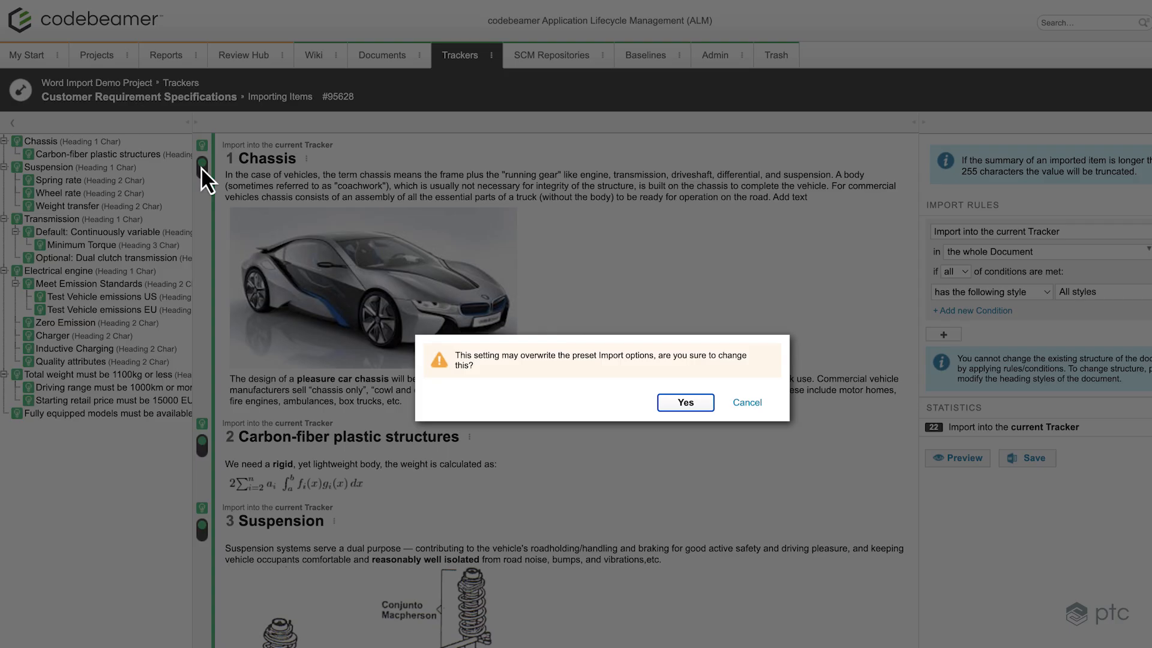
click(685, 403)
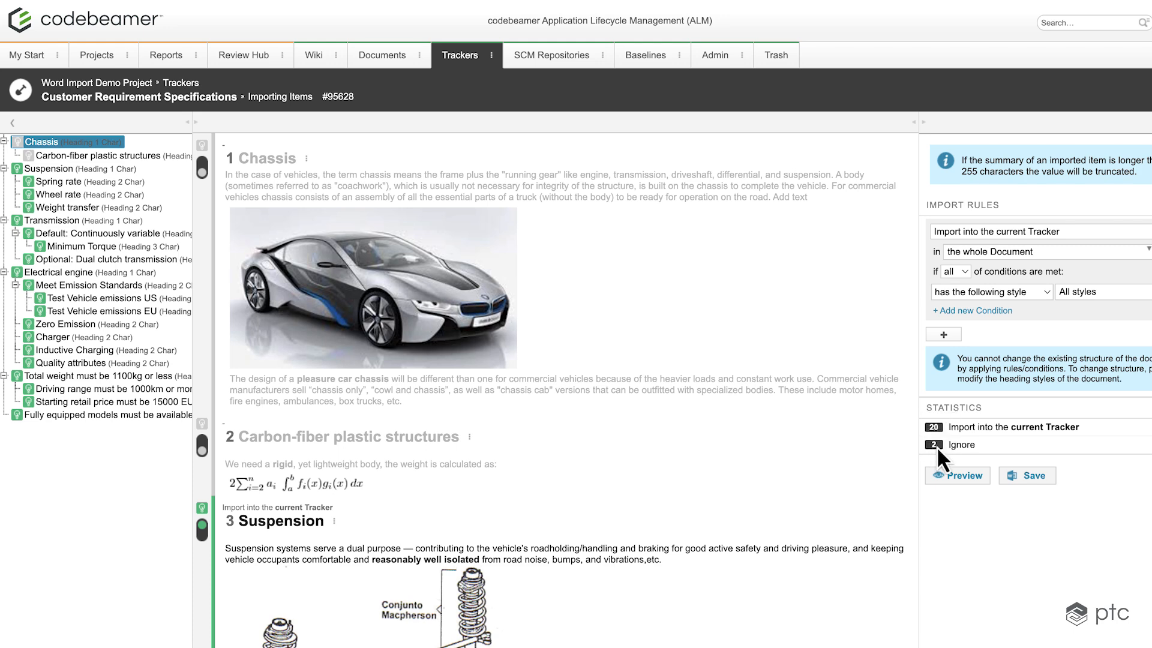
click(203, 169)
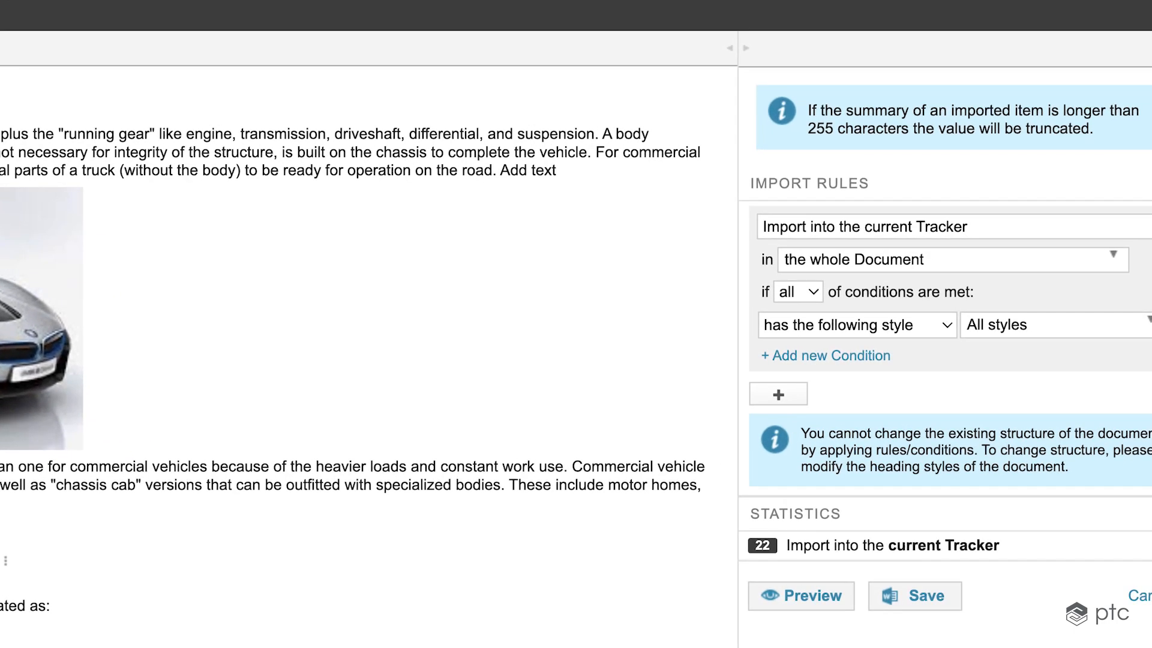
Step: Examine the import rule's target choices, document scope and heading style options, keeping the current selections
click(998, 233)
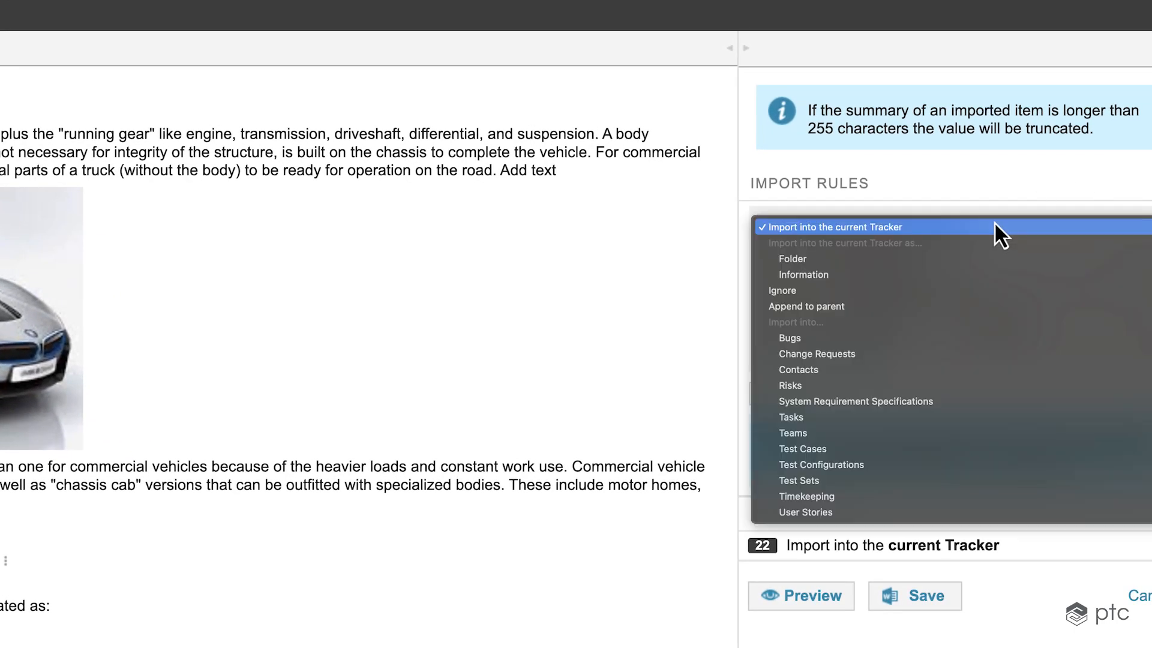
click(983, 226)
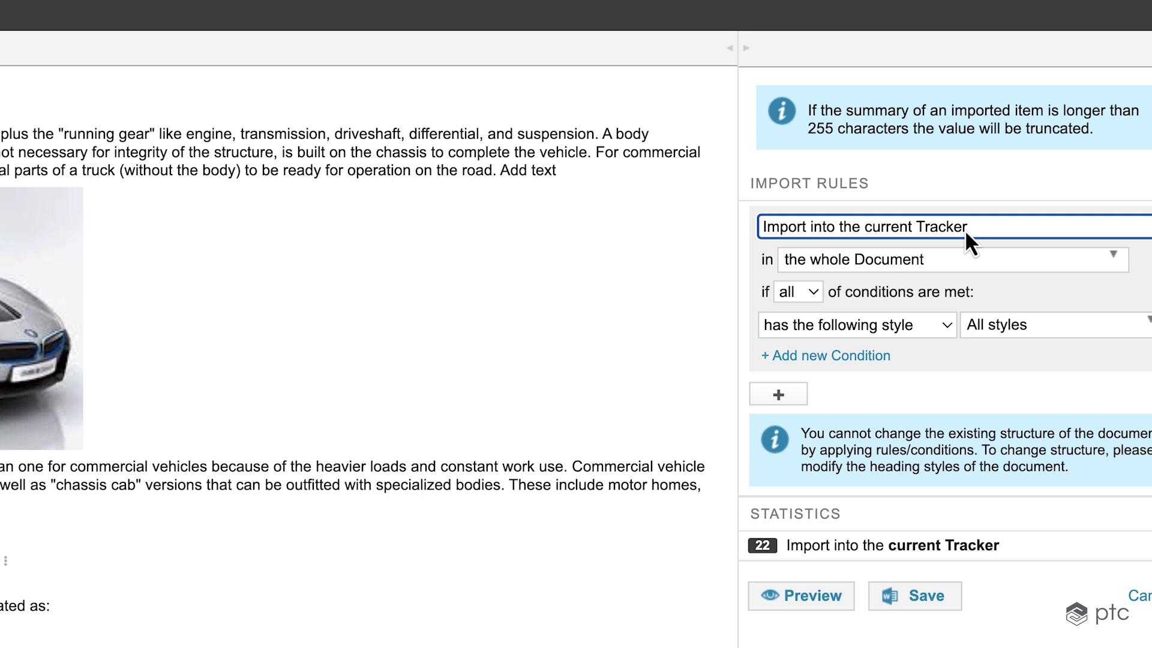
click(908, 276)
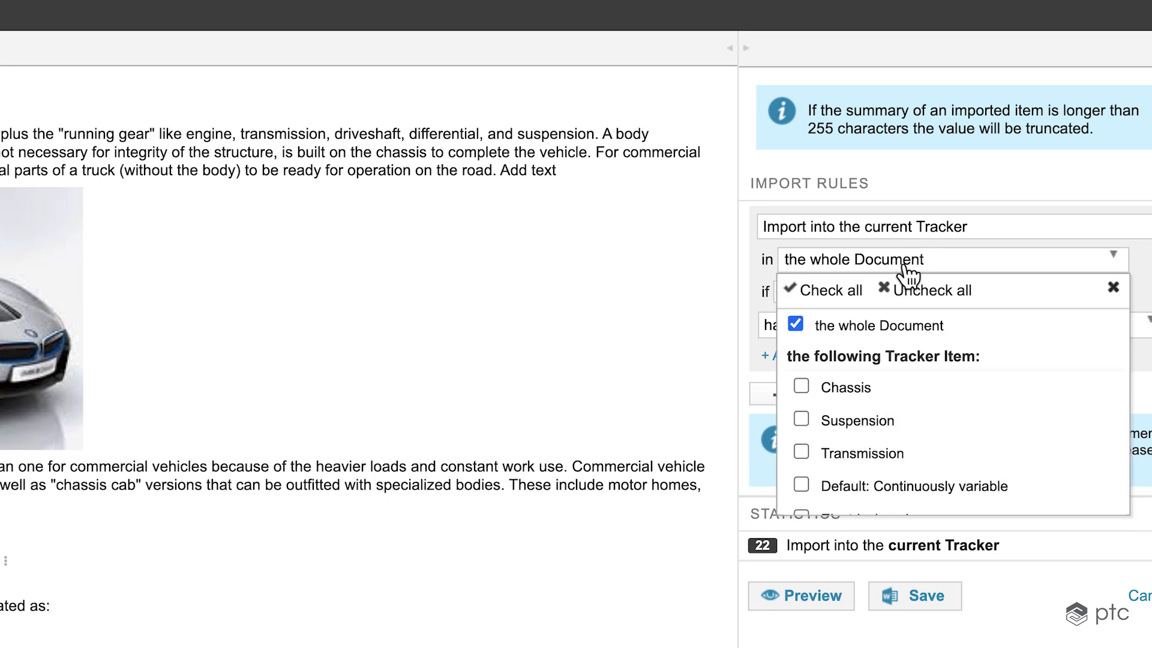
scroll(886, 436, down, 2)
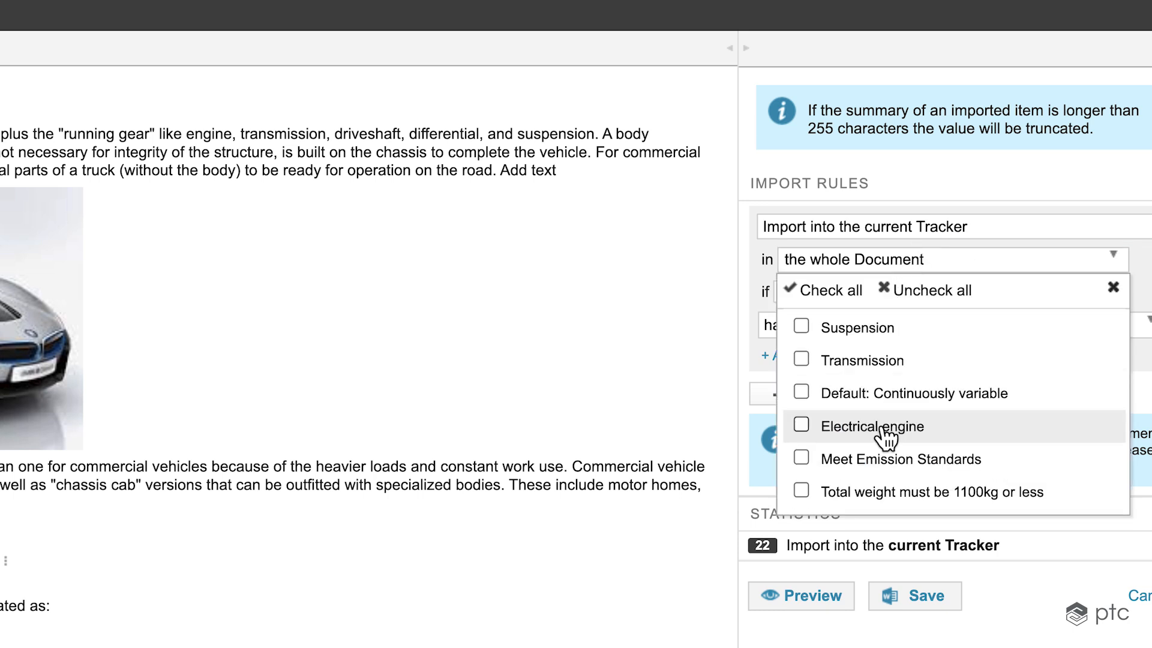
scroll(901, 372, up, 2)
click(934, 264)
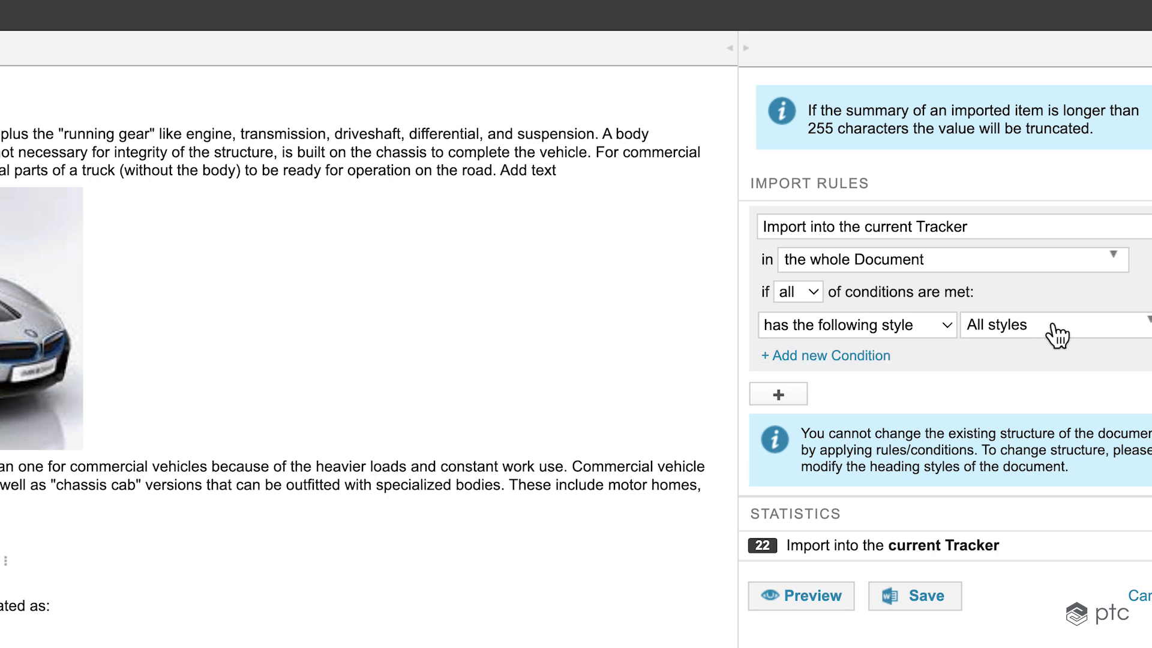
click(998, 325)
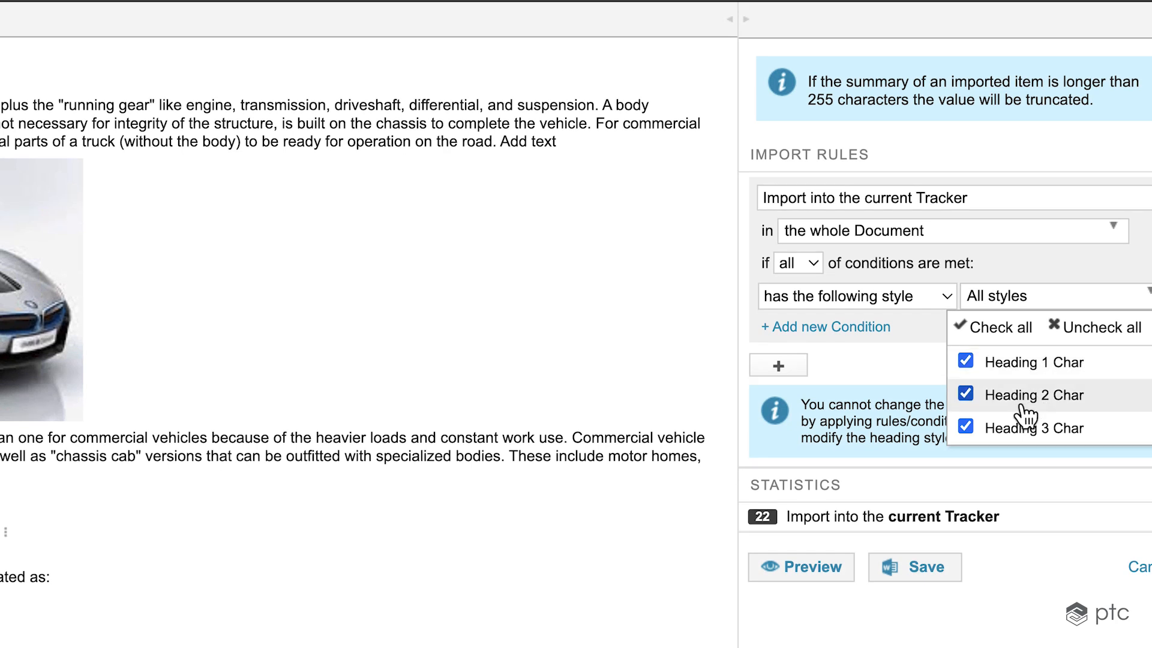
click(908, 379)
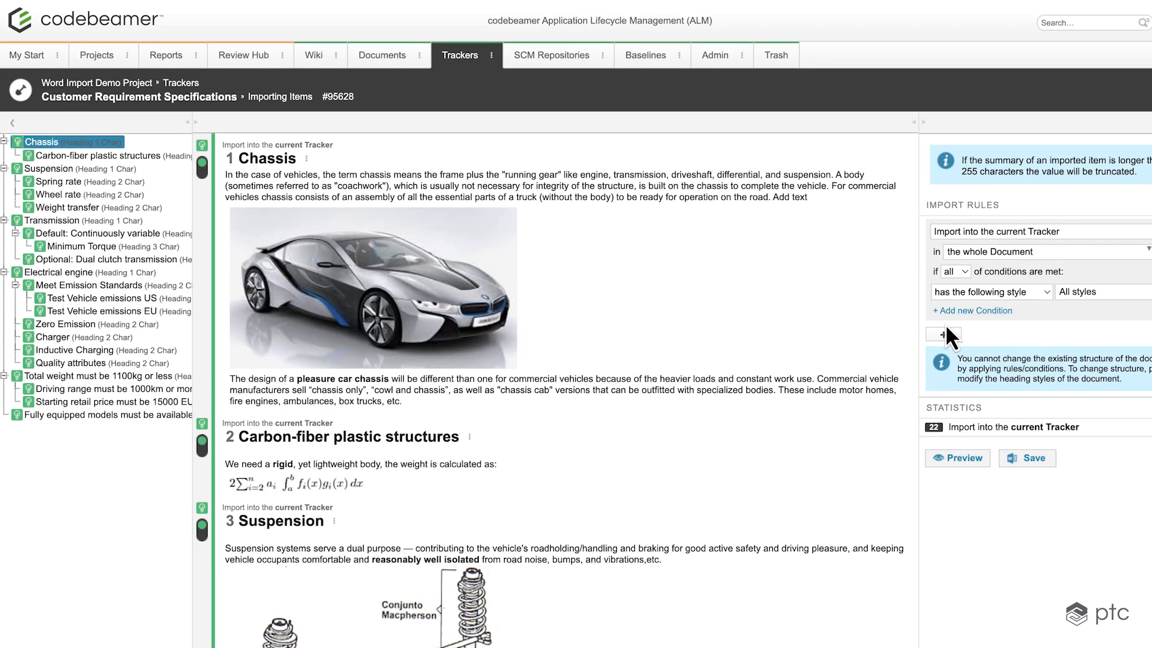
Step: Add a "does not contain" condition for Chassis to the import rule, preview its effect and accept overwriting the modifications
click(970, 311)
click(973, 312)
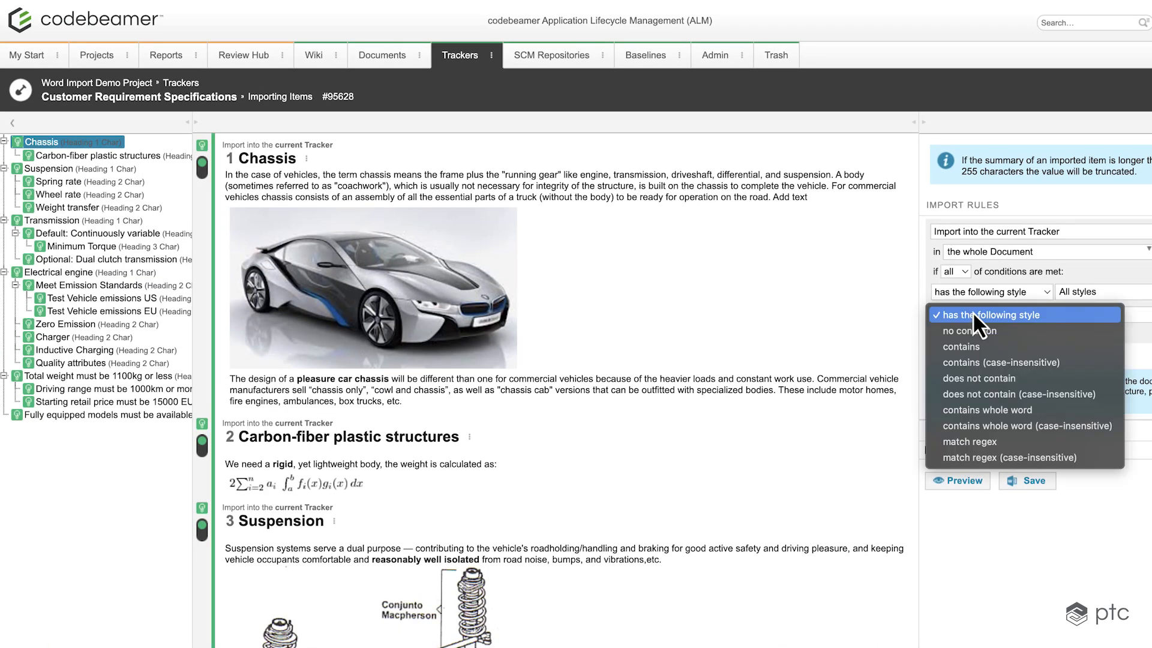
click(1003, 380)
click(1090, 311)
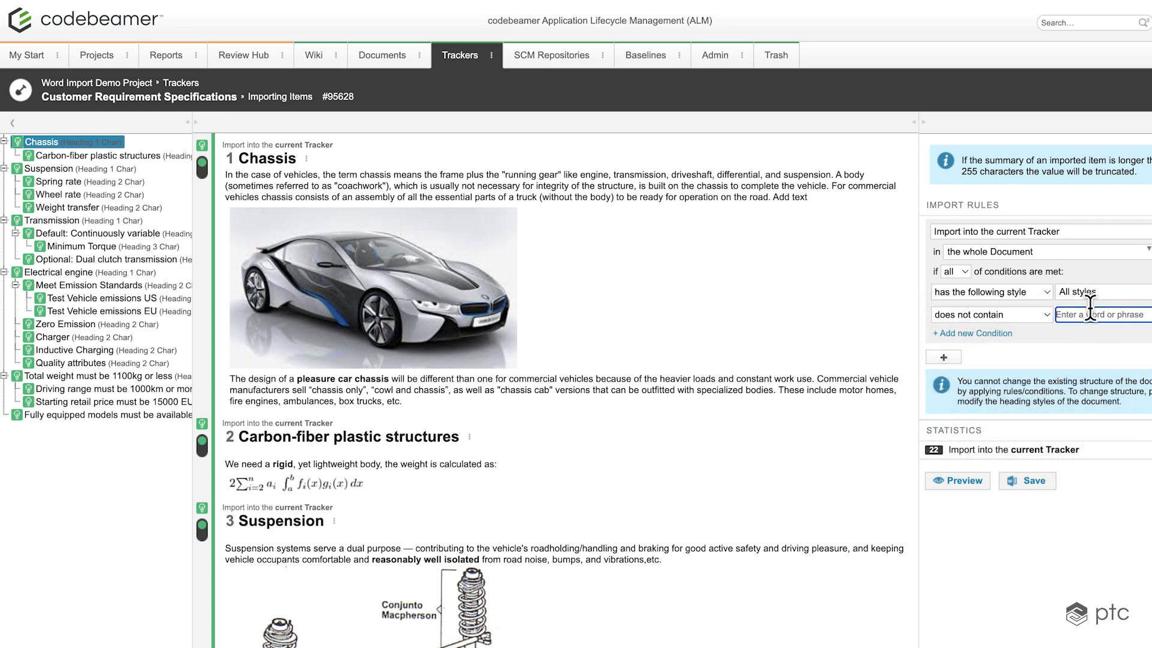
text(Chassis)
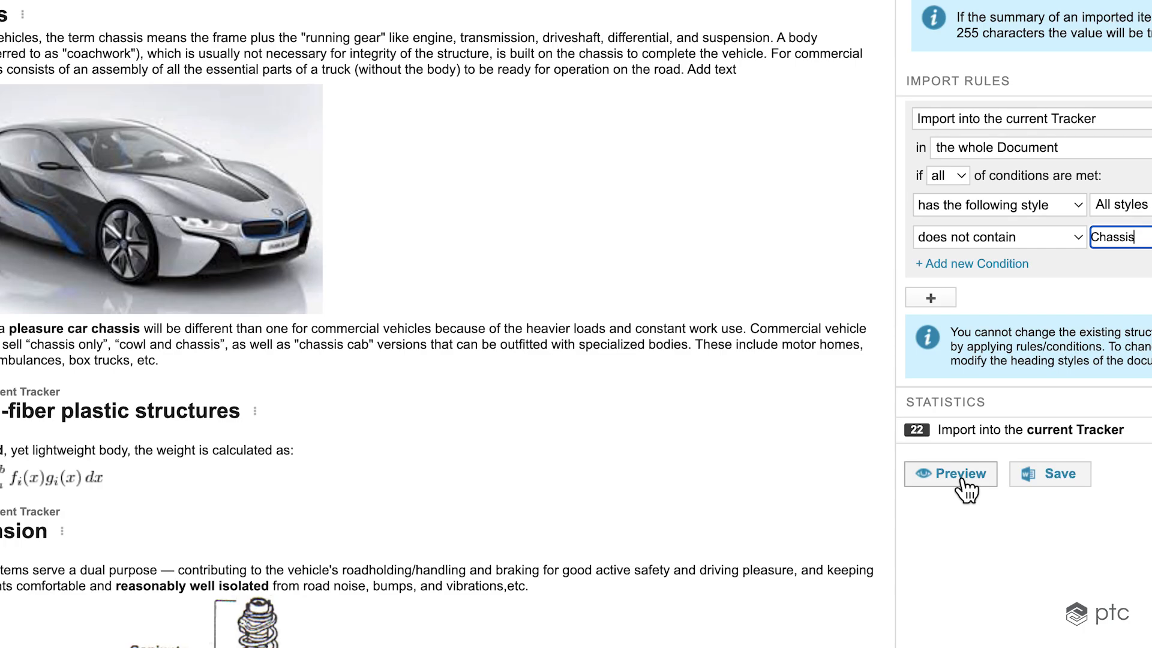
click(962, 479)
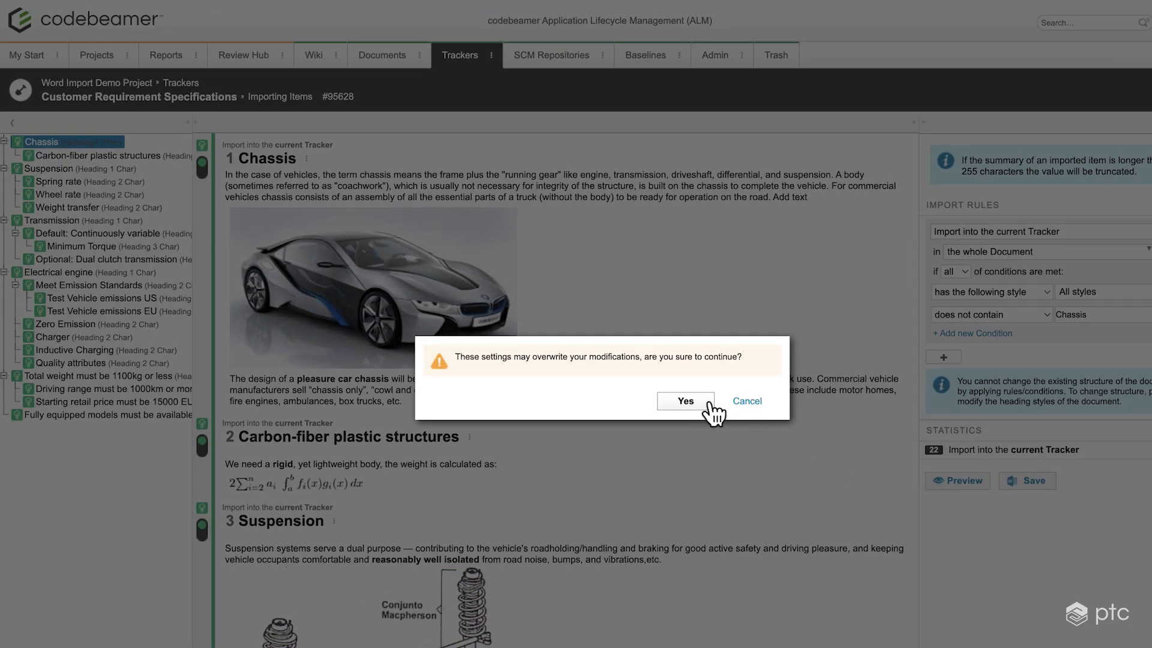
click(711, 402)
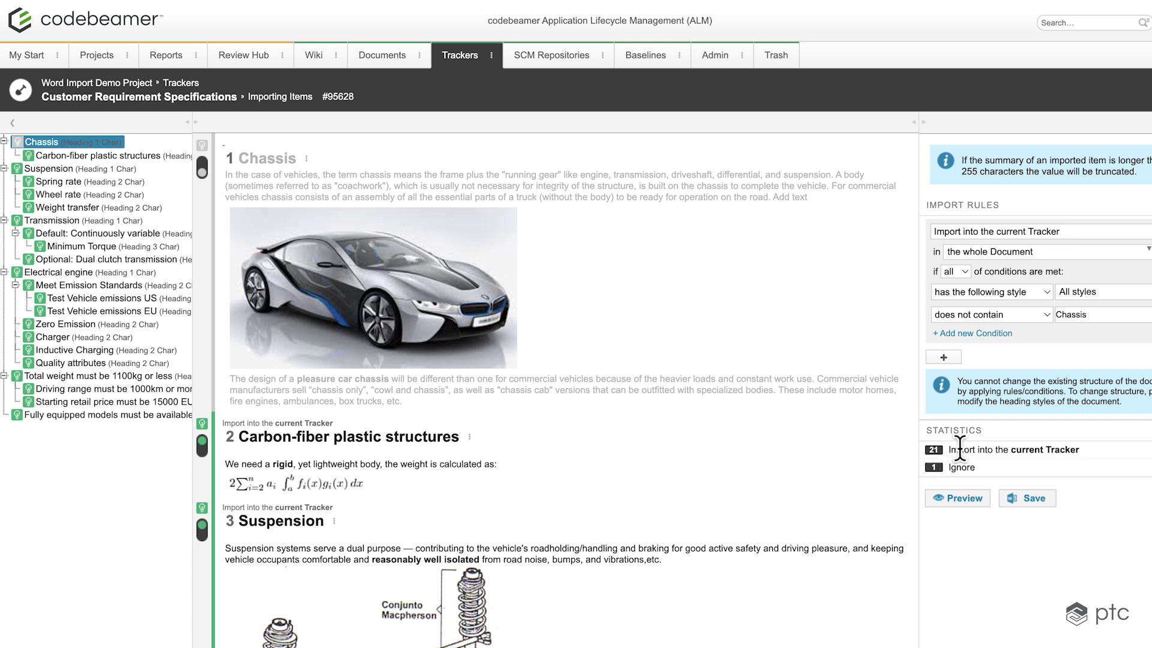
Step: Remove the "does not contain Chassis" condition from the import rule and refresh the preview
click(1150, 315)
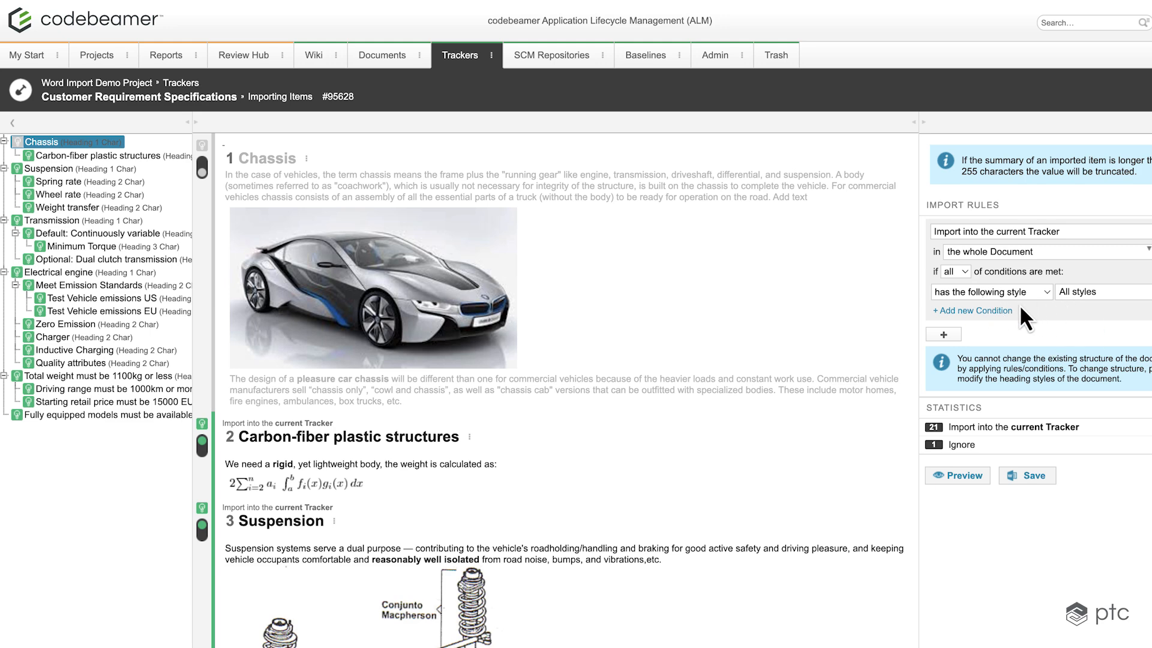
click(961, 476)
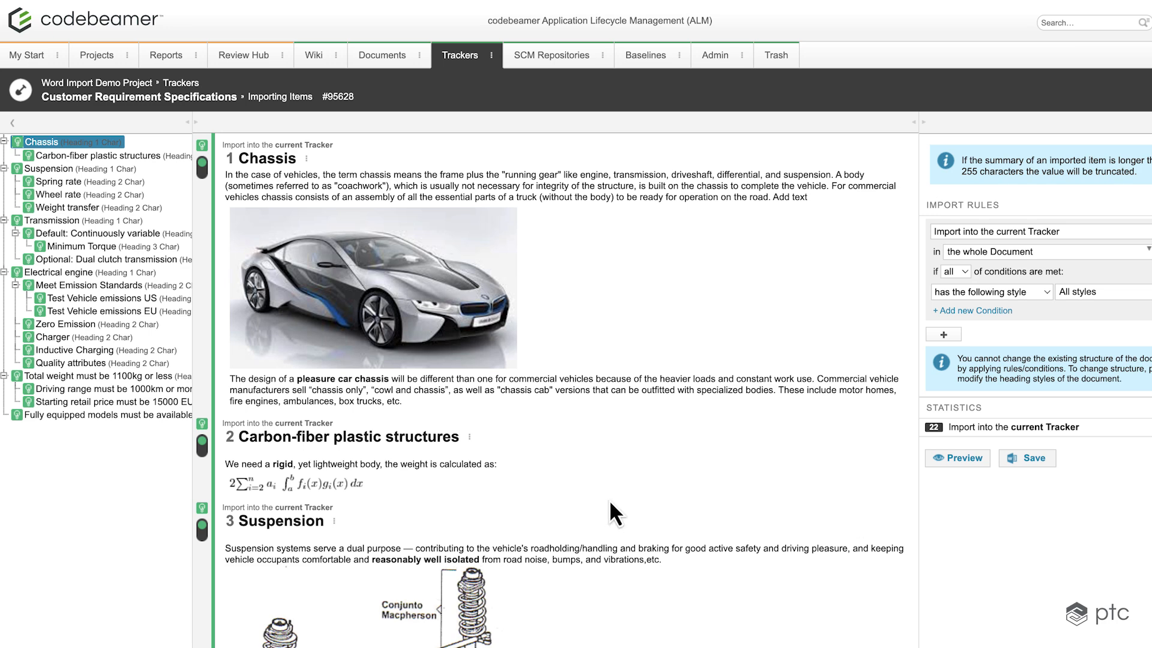
Step: Check the previewed document sections and save the import into the current tracker
scroll(628, 478, down, 4)
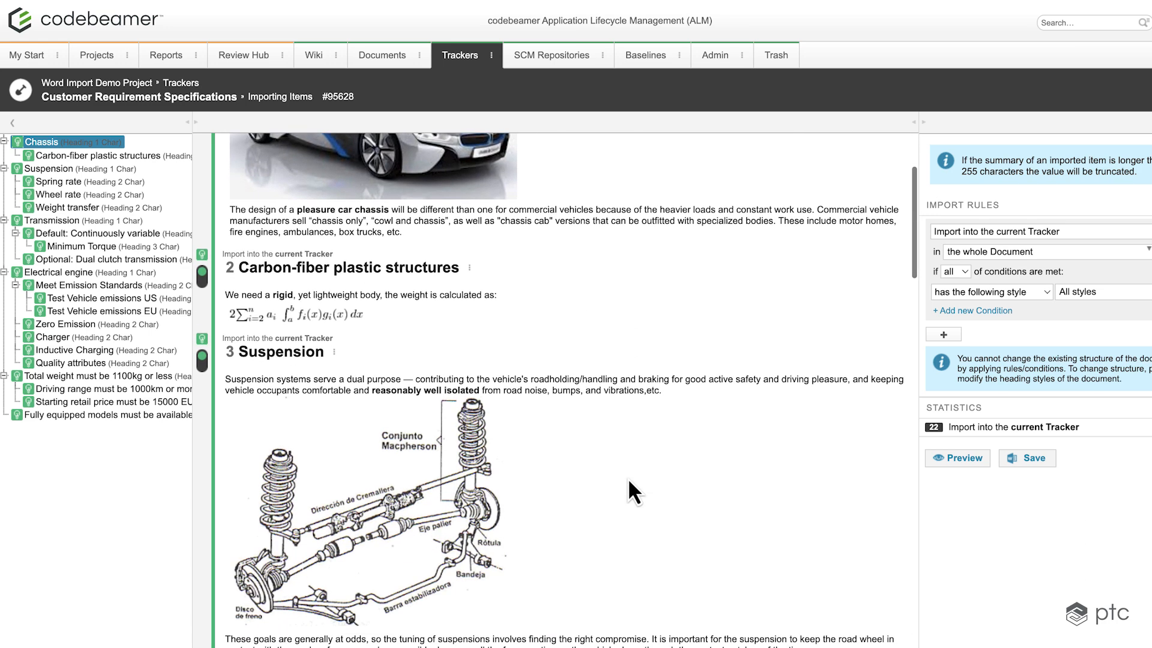
scroll(628, 478, down, 3)
scroll(628, 477, up, 7)
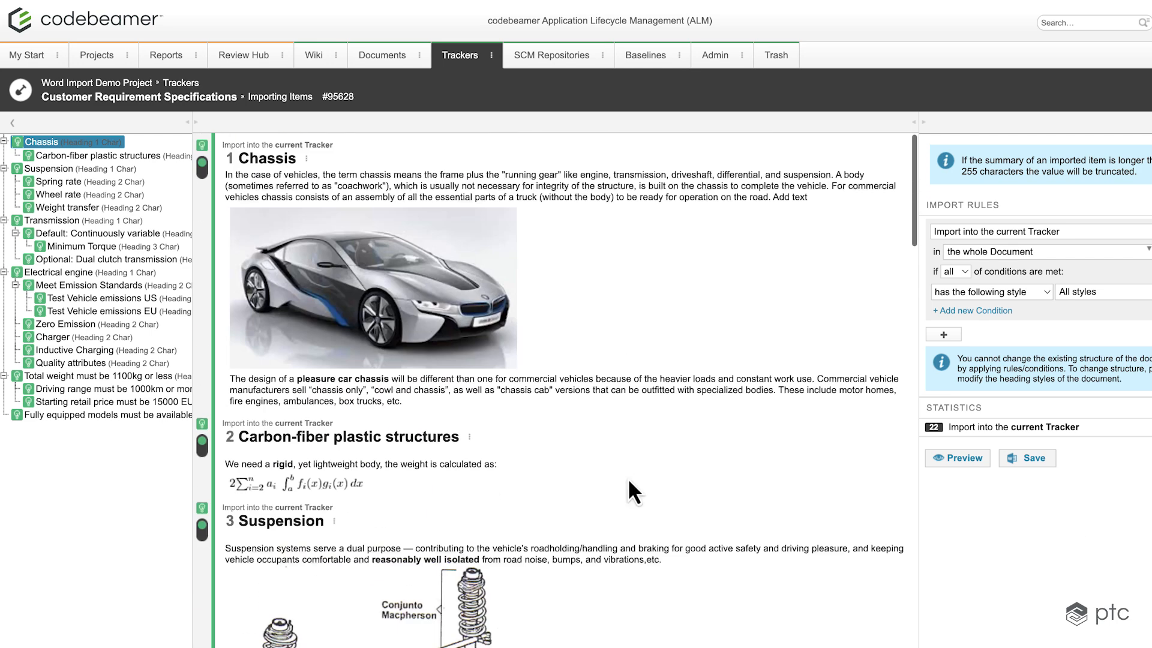
click(1024, 459)
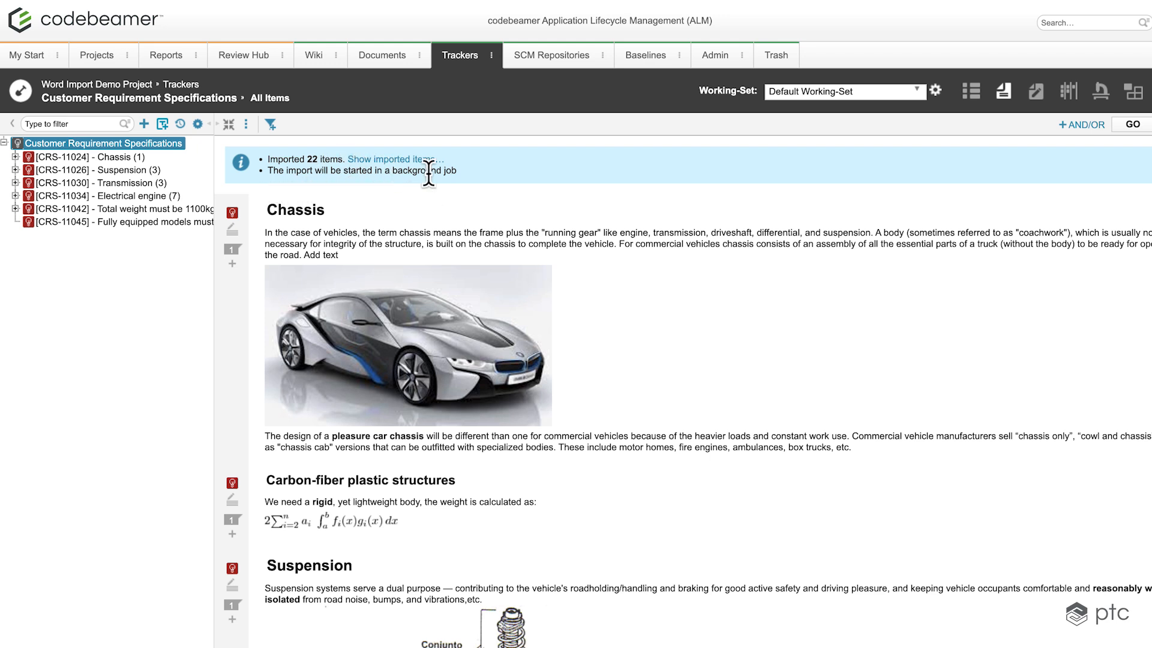
Step: Expand the imported requirement branches from Chassis to Total weight, widen the item tree, and expand Default: Continuously variable
click(15, 156)
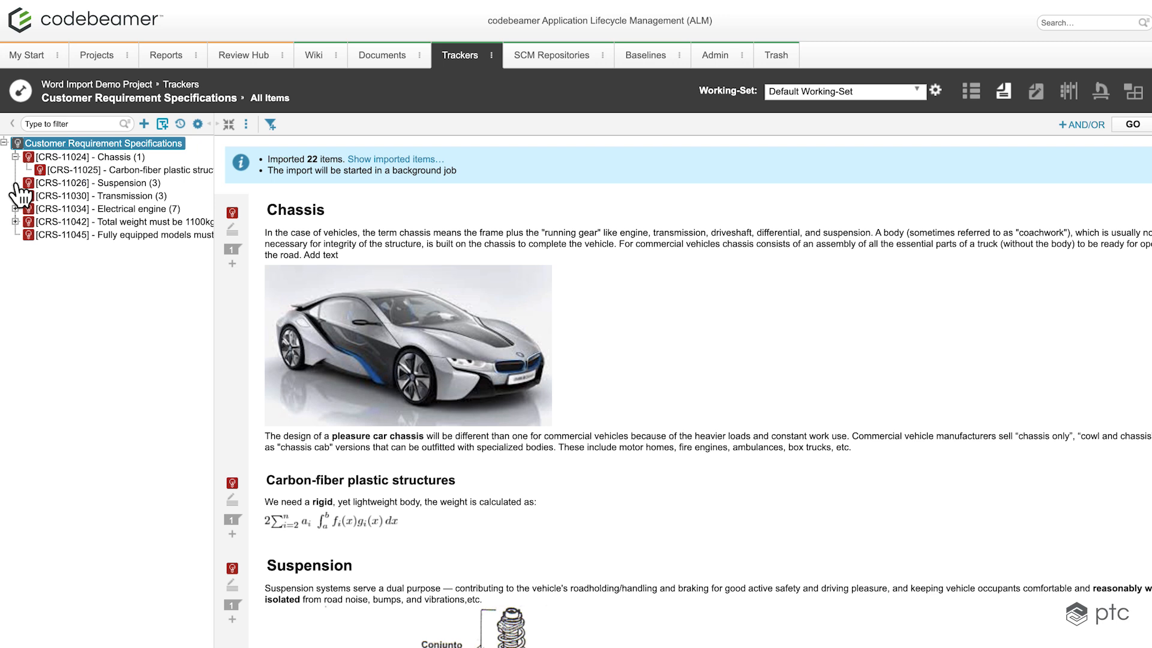
click(15, 182)
click(15, 234)
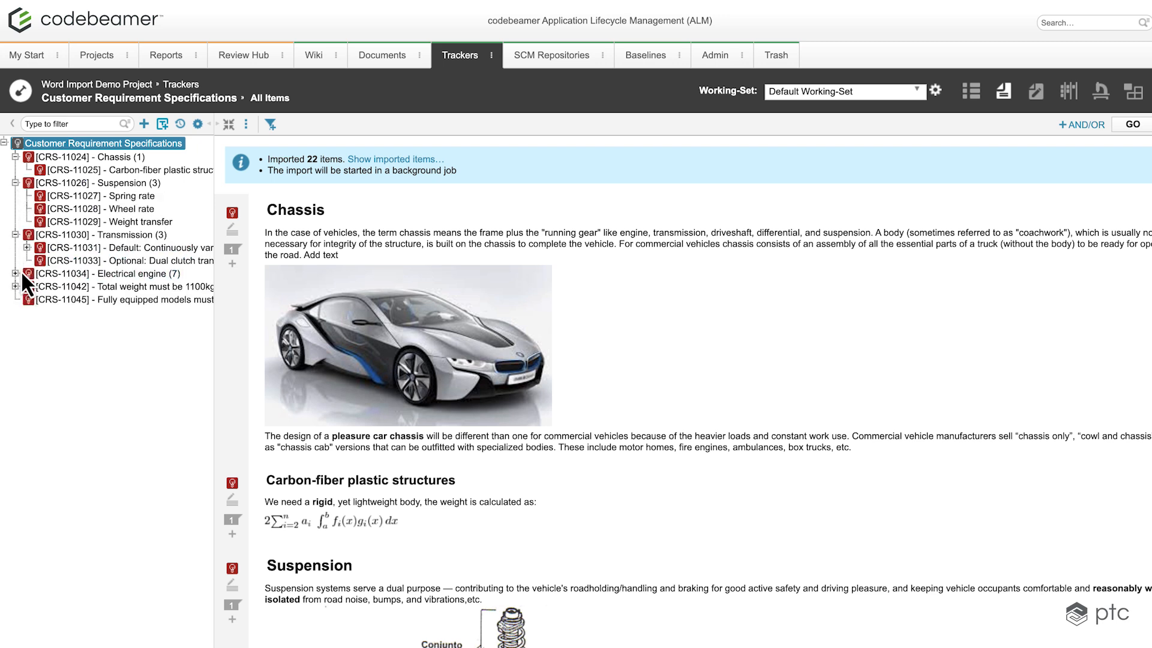
click(15, 273)
click(15, 351)
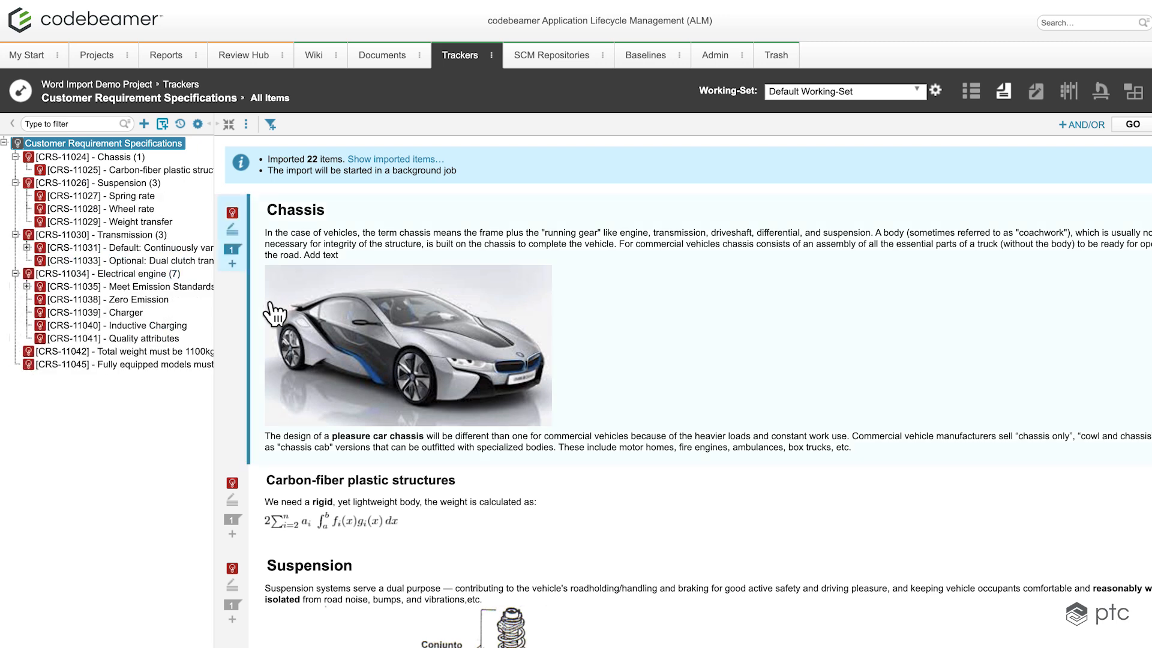
drag(214, 308, 293, 309)
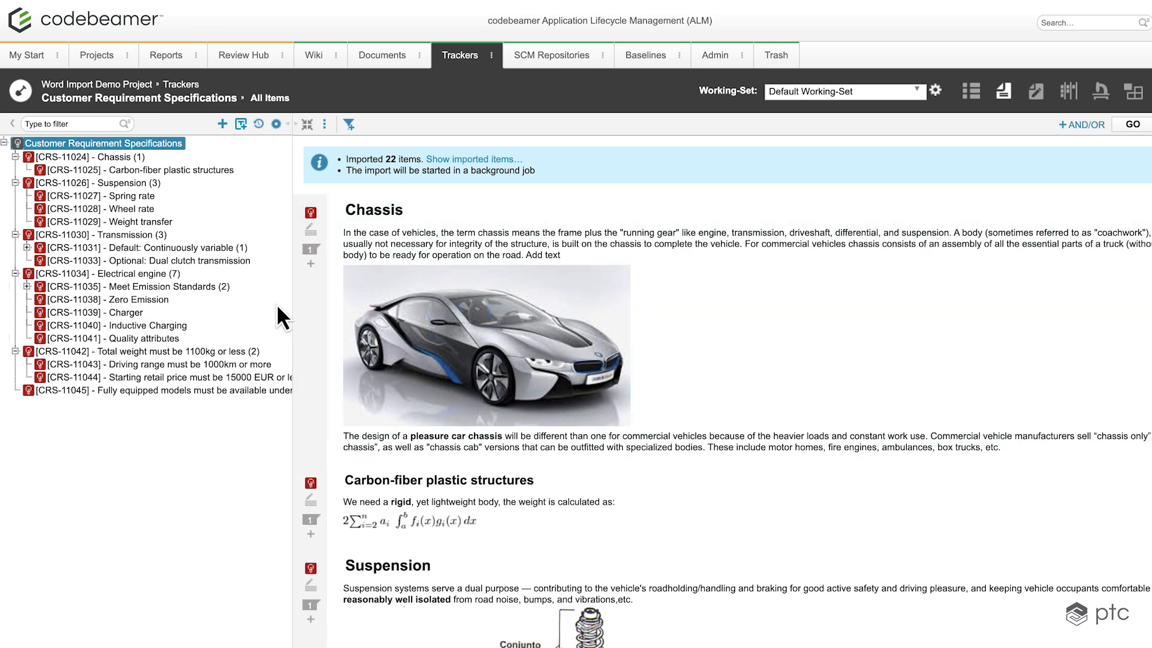
click(26, 248)
Step: Show the imported Chassis item's properties and review its detail fields
click(511, 228)
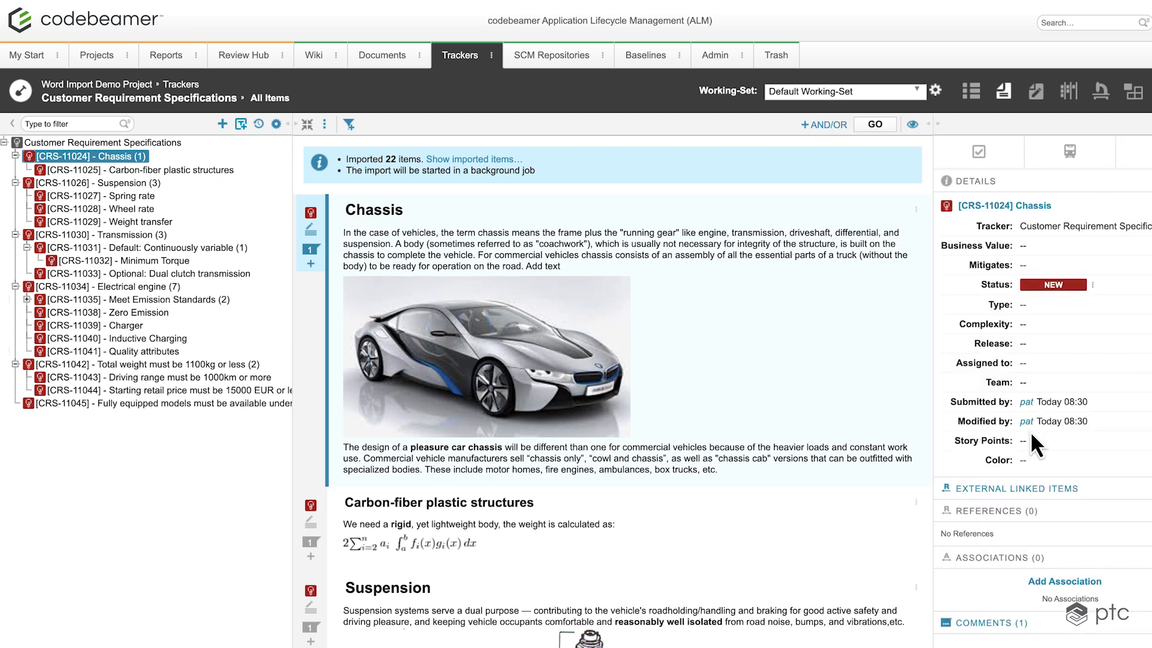
scroll(713, 551, down, 3)
scroll(713, 551, up, 3)
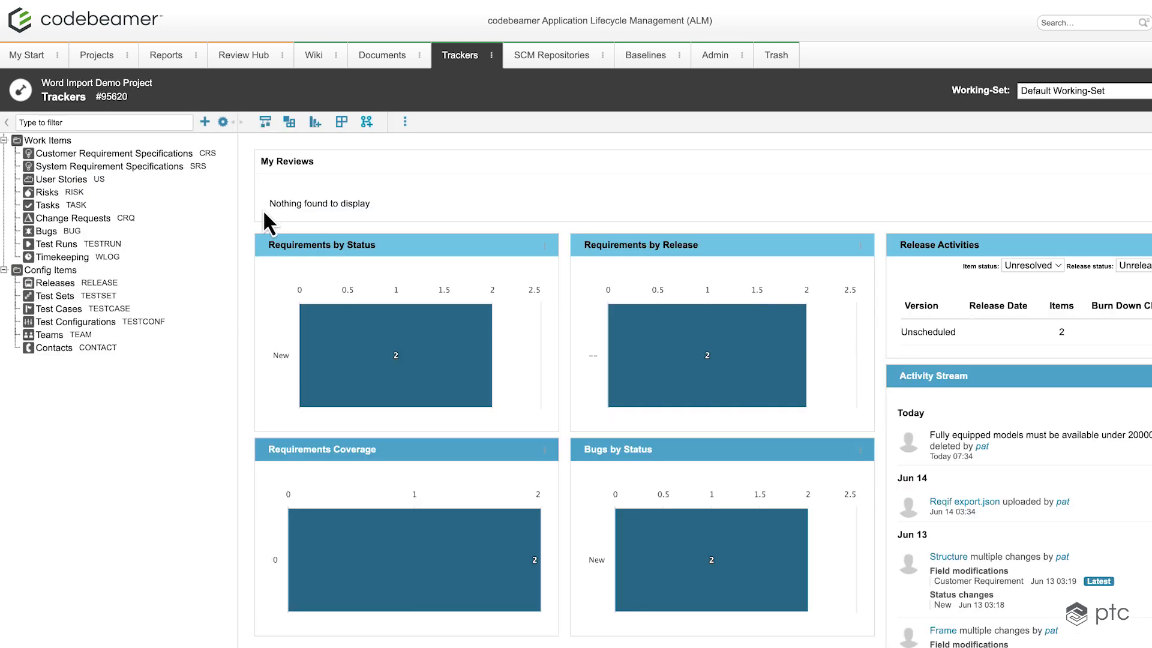
Step: Open the empty Customer Requirement Specifications tracker from the project's trackers and start a new item import
click(152, 155)
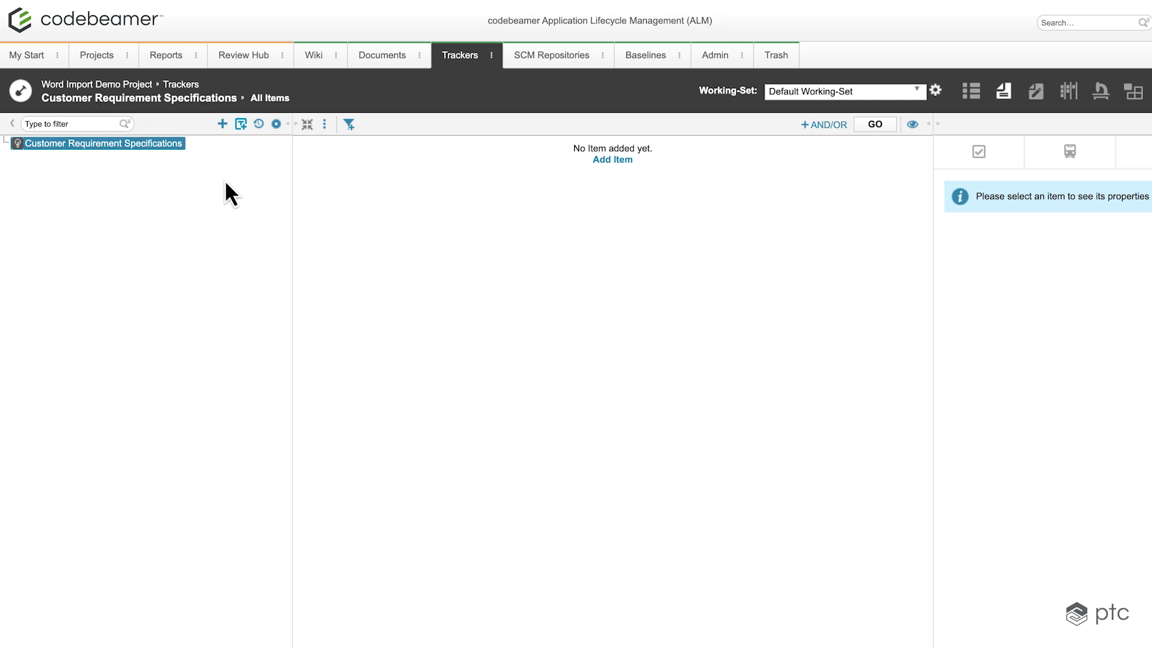
click(324, 123)
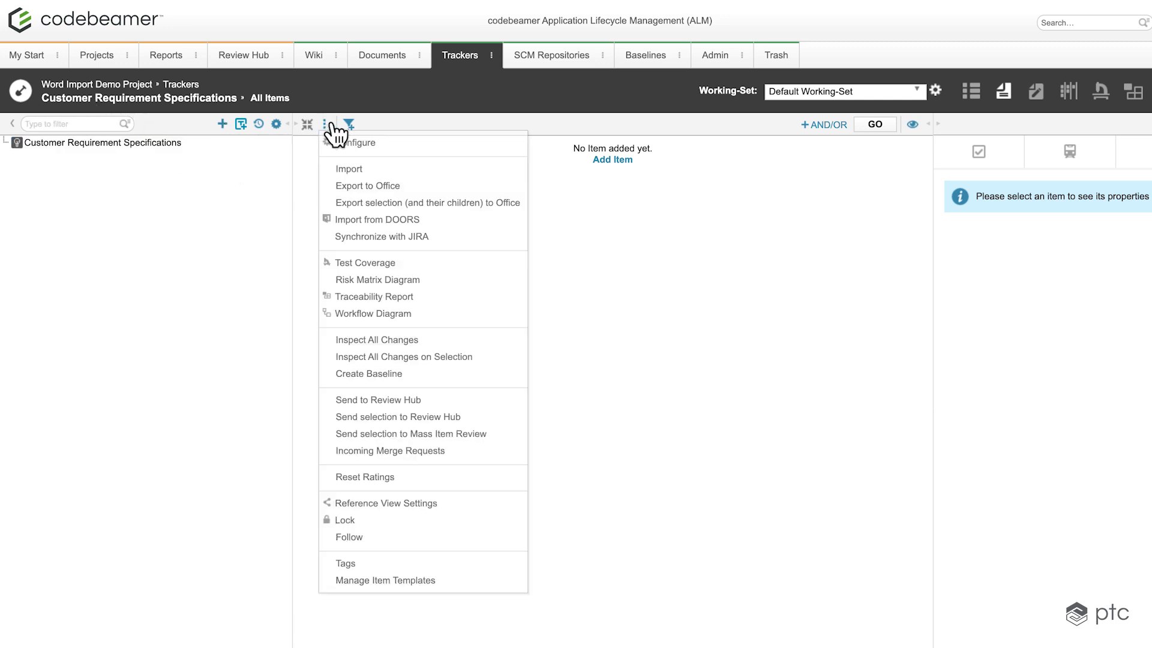
click(403, 170)
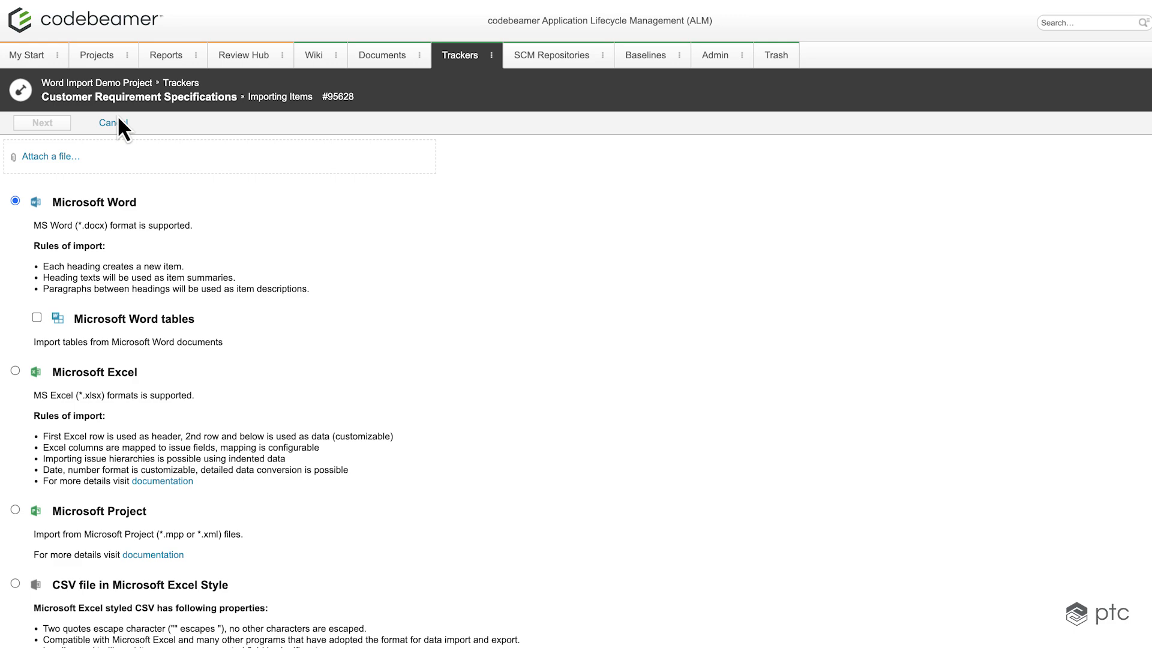
Step: Attach Auto Requirements Documents.docx from the misc folder as the Word import source again and continue to the import rules
click(68, 166)
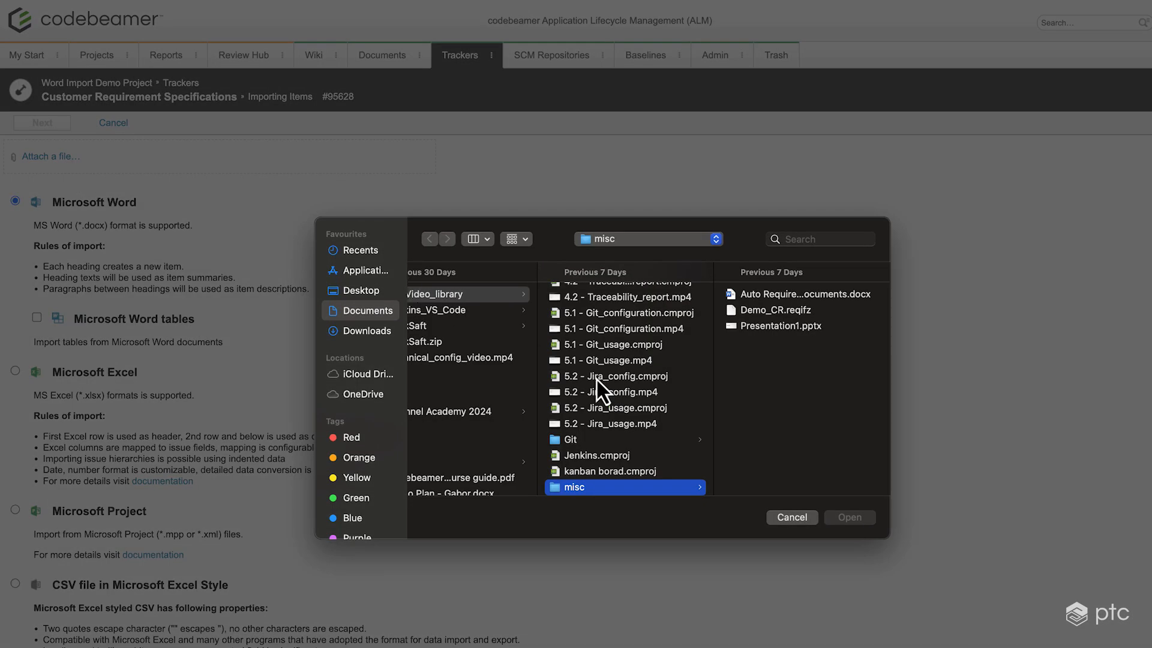
double_click(803, 295)
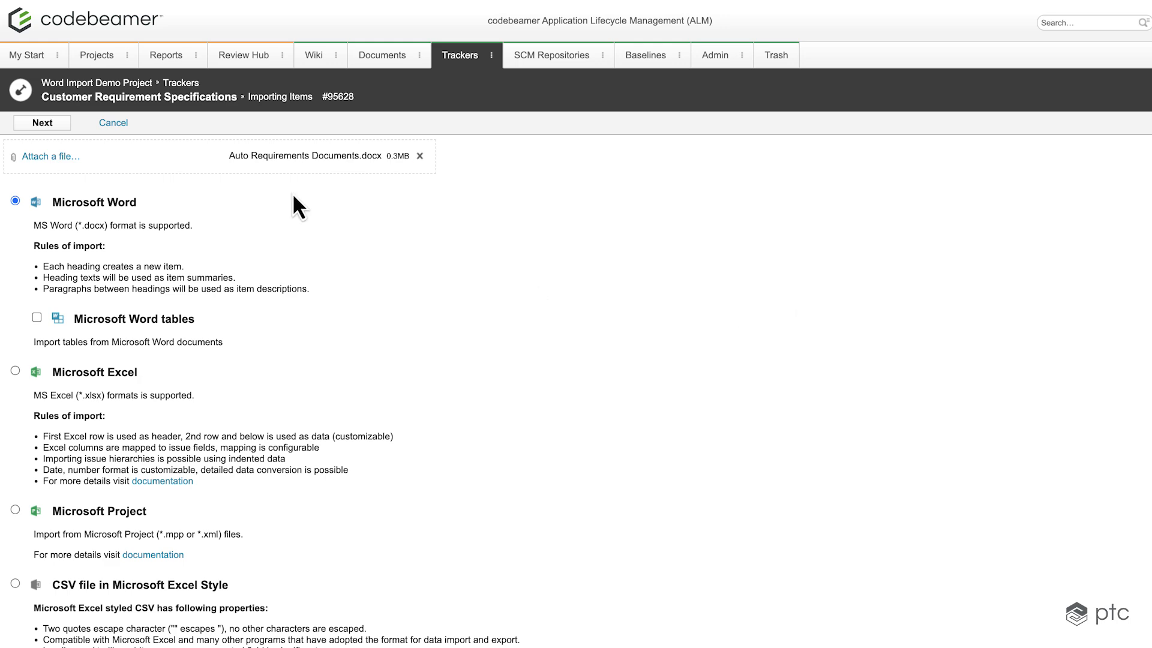
click(47, 125)
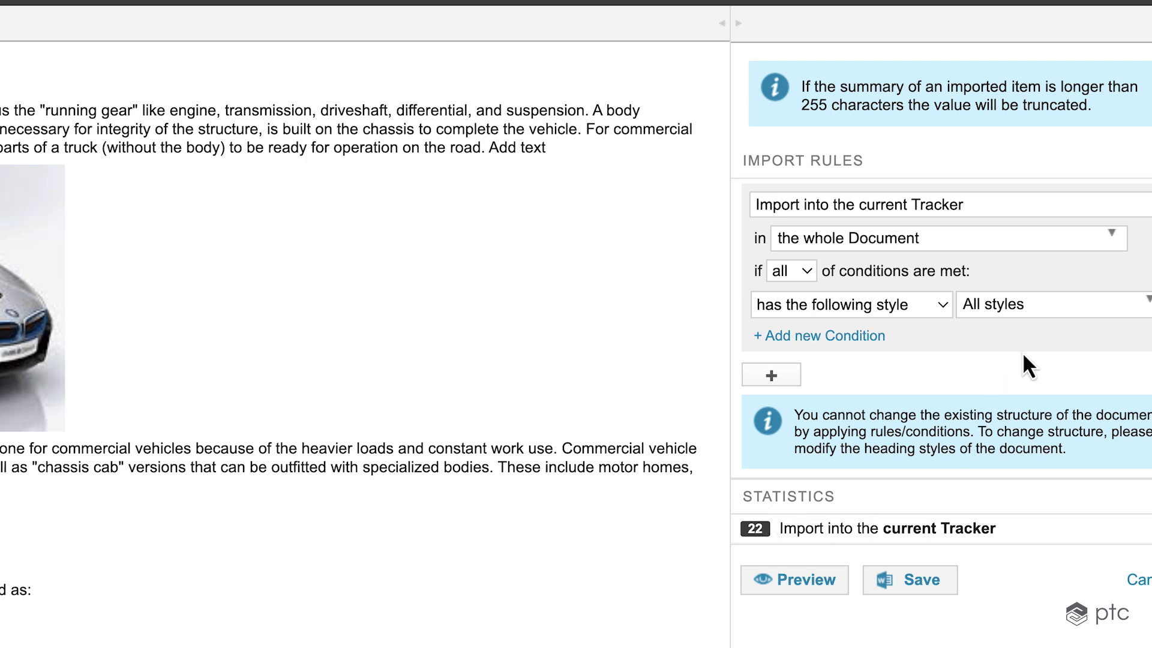
Step: Limit the import rule to the Heading 1 Char style by excluding Heading 2 Char and Heading 3 Char, and preview it
click(1033, 310)
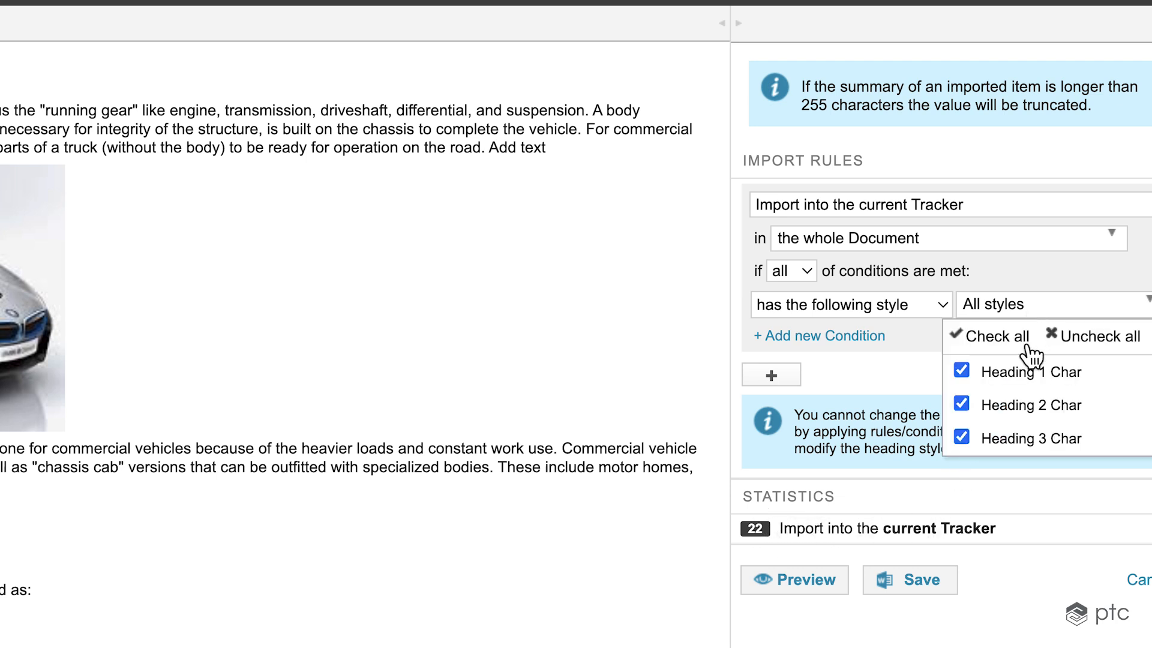
click(1038, 412)
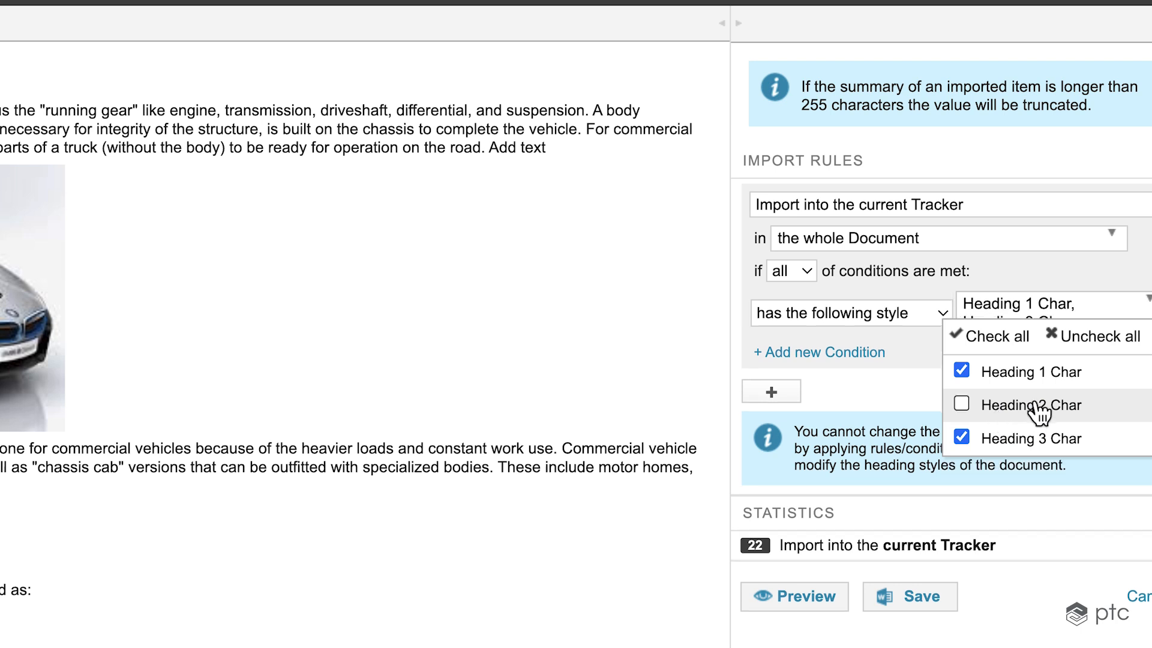
click(1008, 438)
click(873, 386)
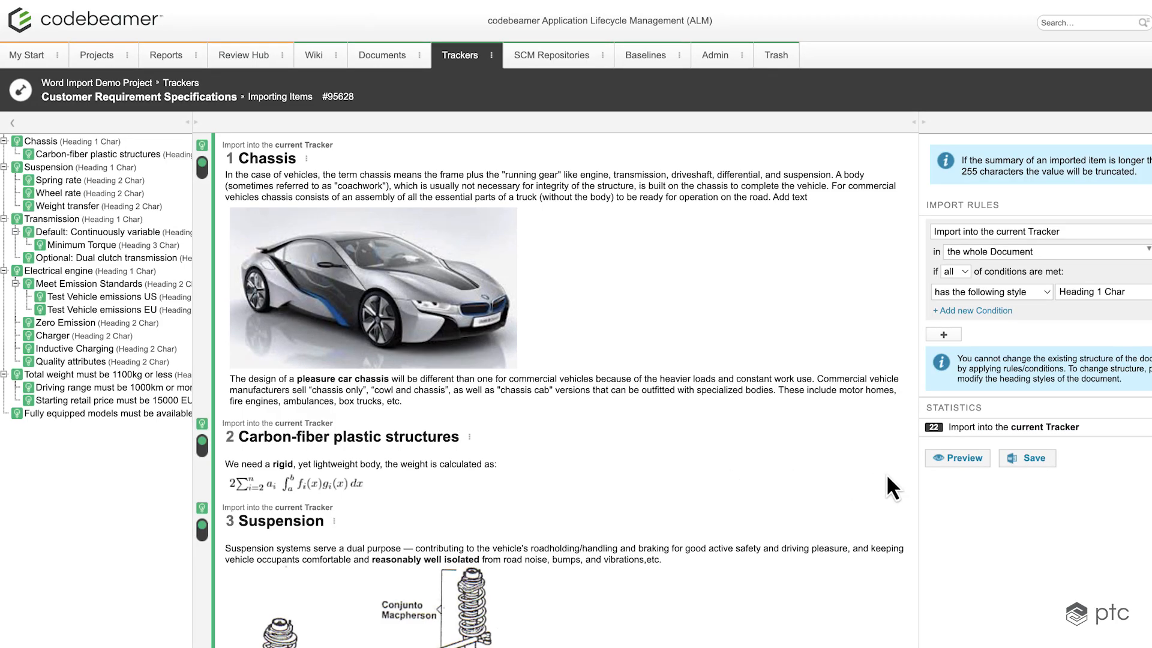
click(973, 460)
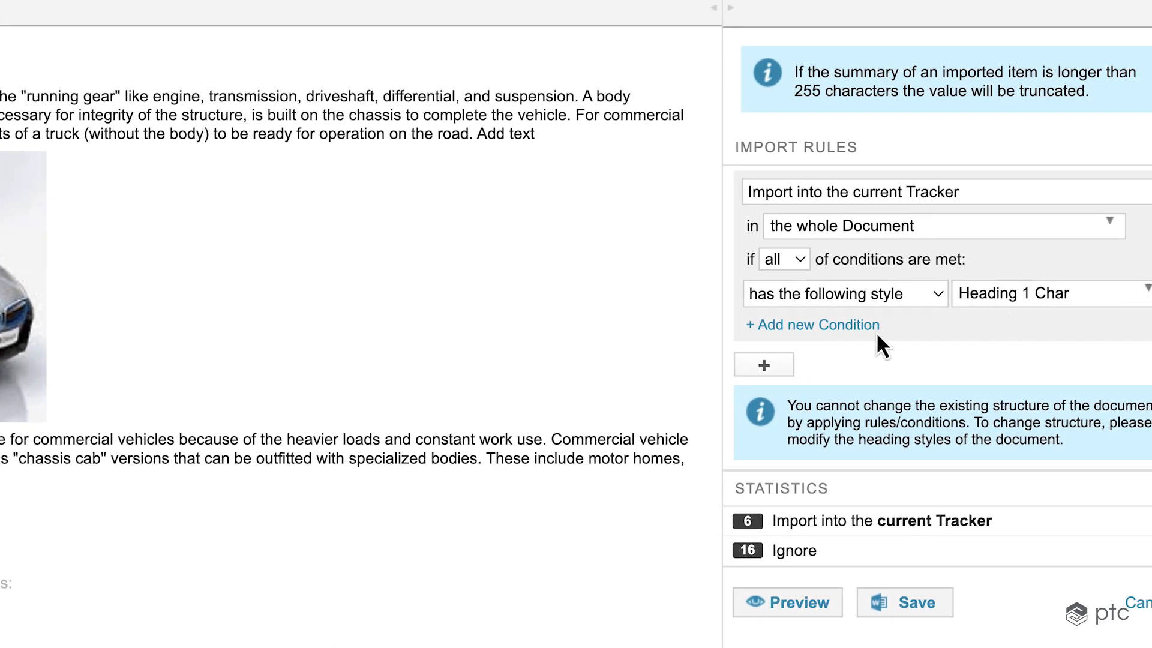
Step: Add a second import rule sending only Heading 2 Char content to System Requirement Specifications, and preview the result
click(774, 367)
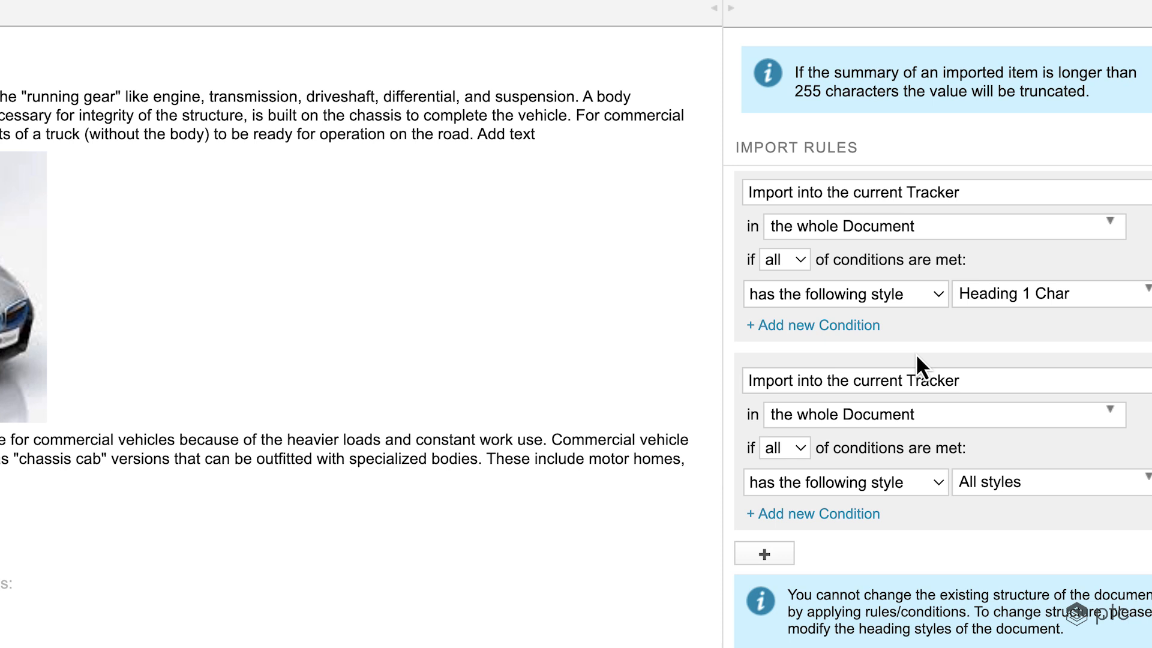
click(905, 383)
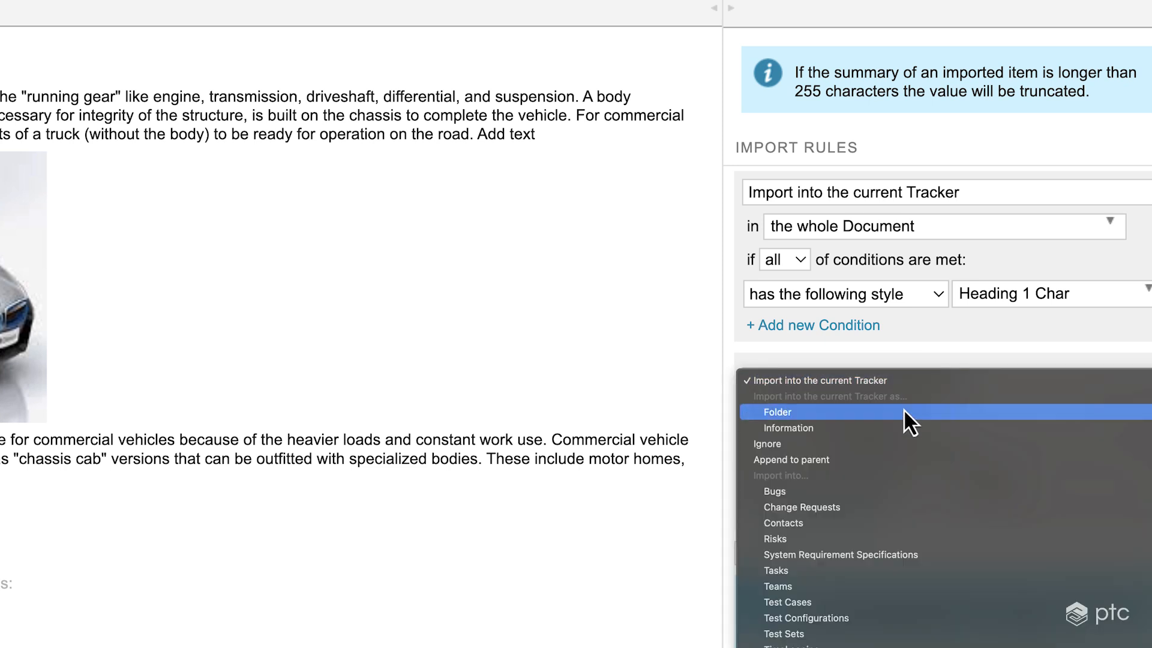
click(876, 554)
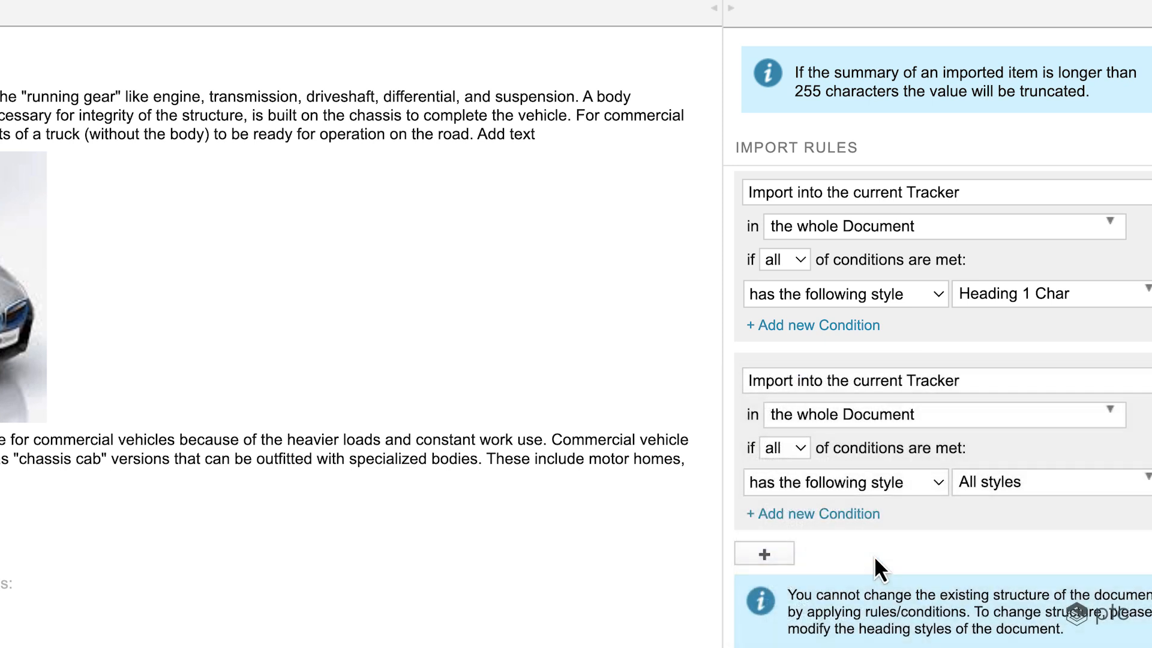
click(996, 483)
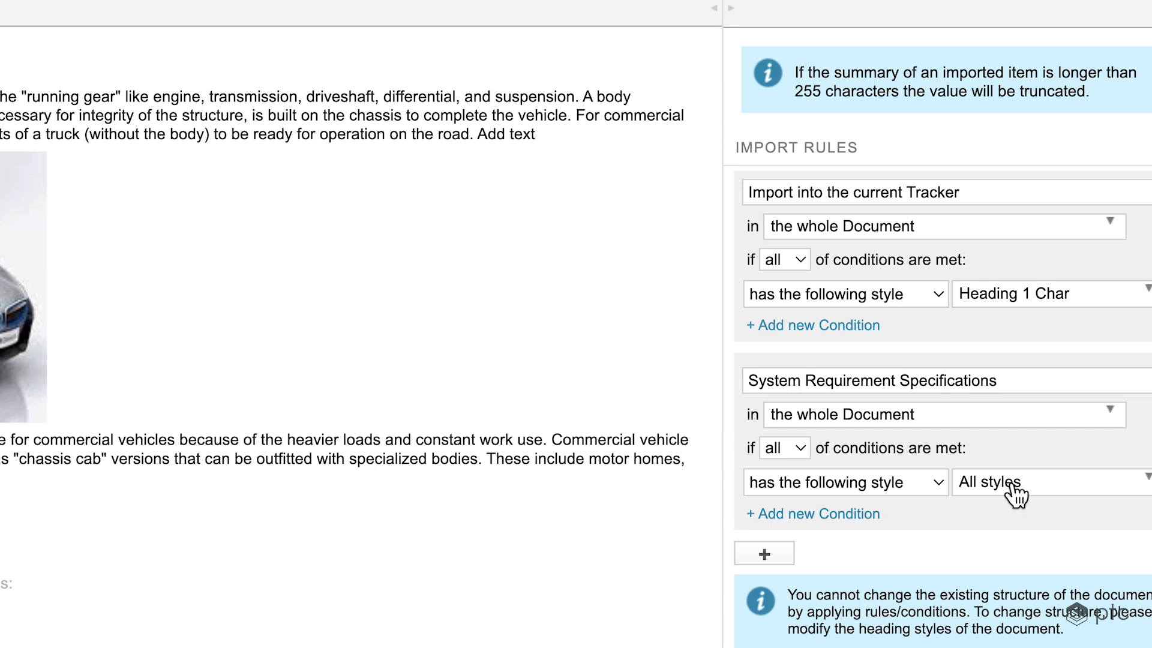
click(960, 550)
click(998, 620)
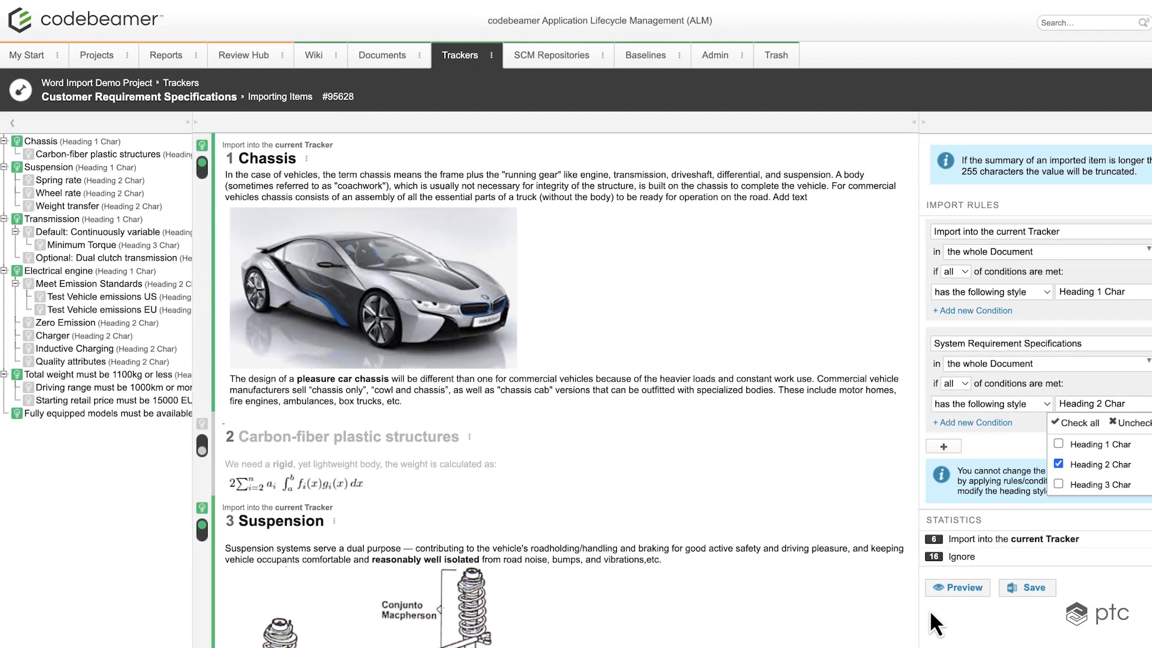
click(955, 633)
click(966, 588)
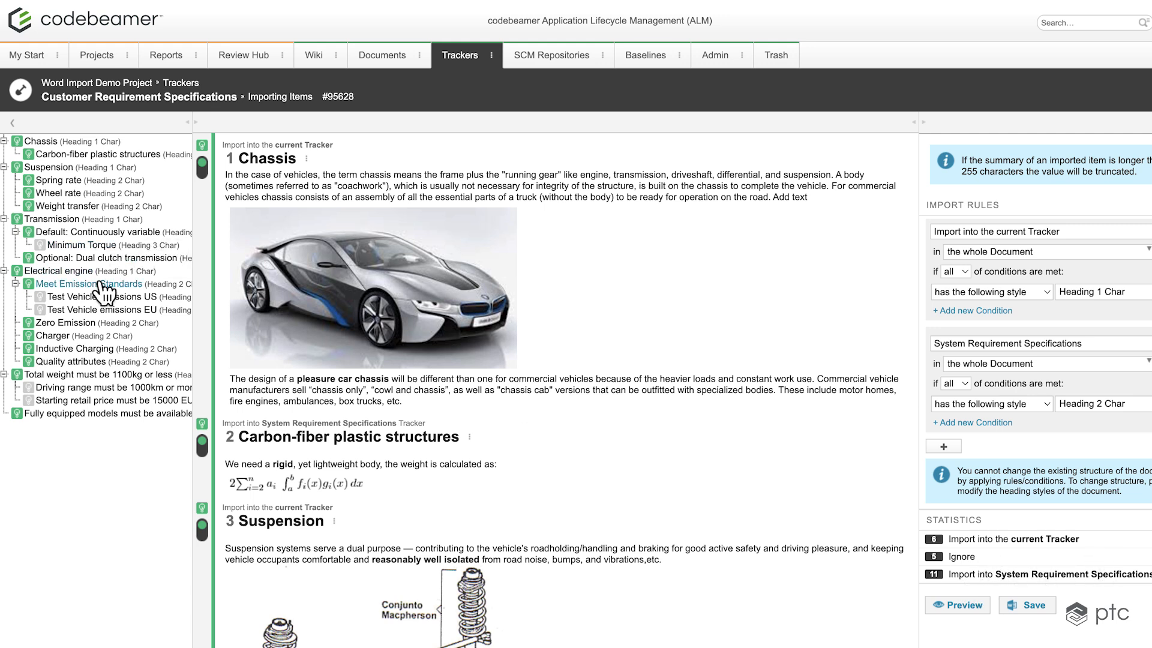
Step: Add a third import rule sending only Heading 3 Char content to Test Cases, and save the import
click(943, 447)
click(966, 456)
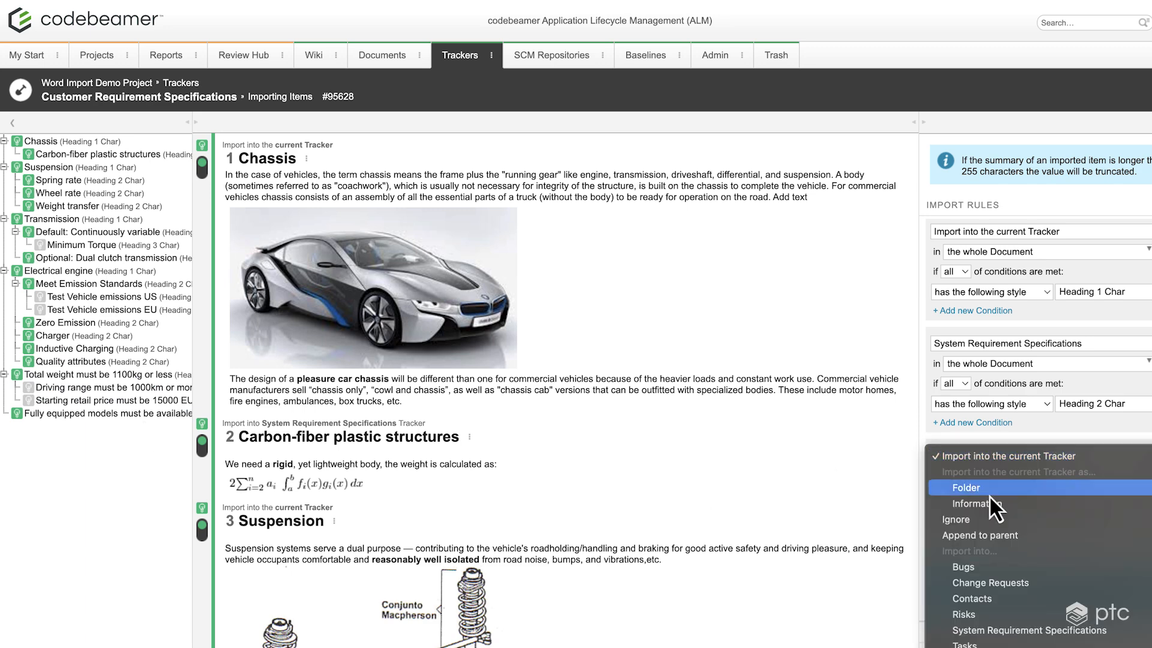
click(1021, 630)
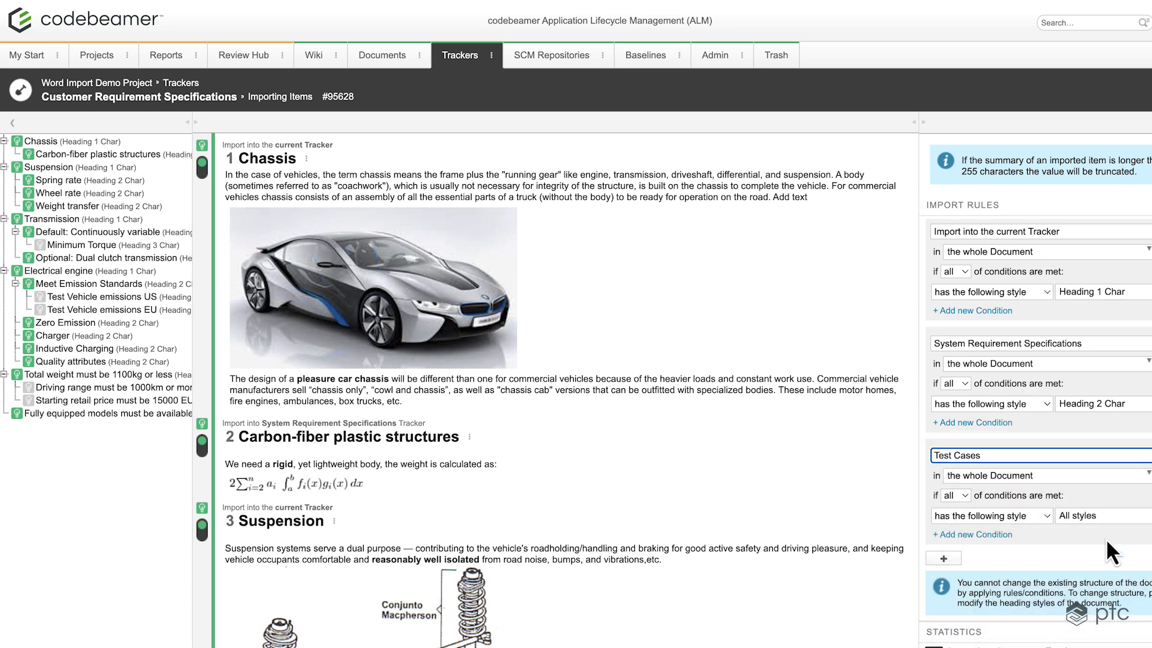
click(1096, 521)
click(1085, 559)
click(1057, 577)
click(1026, 561)
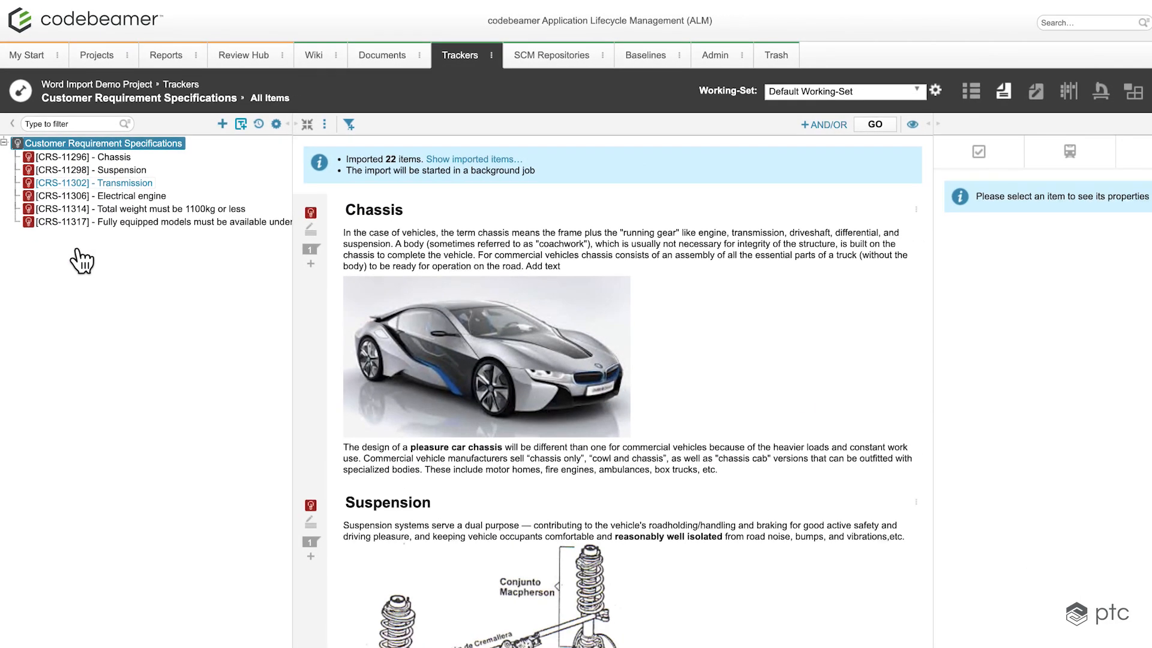
Step: Show the imported Chassis item's details and open its downstream requirement, Carbon-fiber plastic structures
click(96, 158)
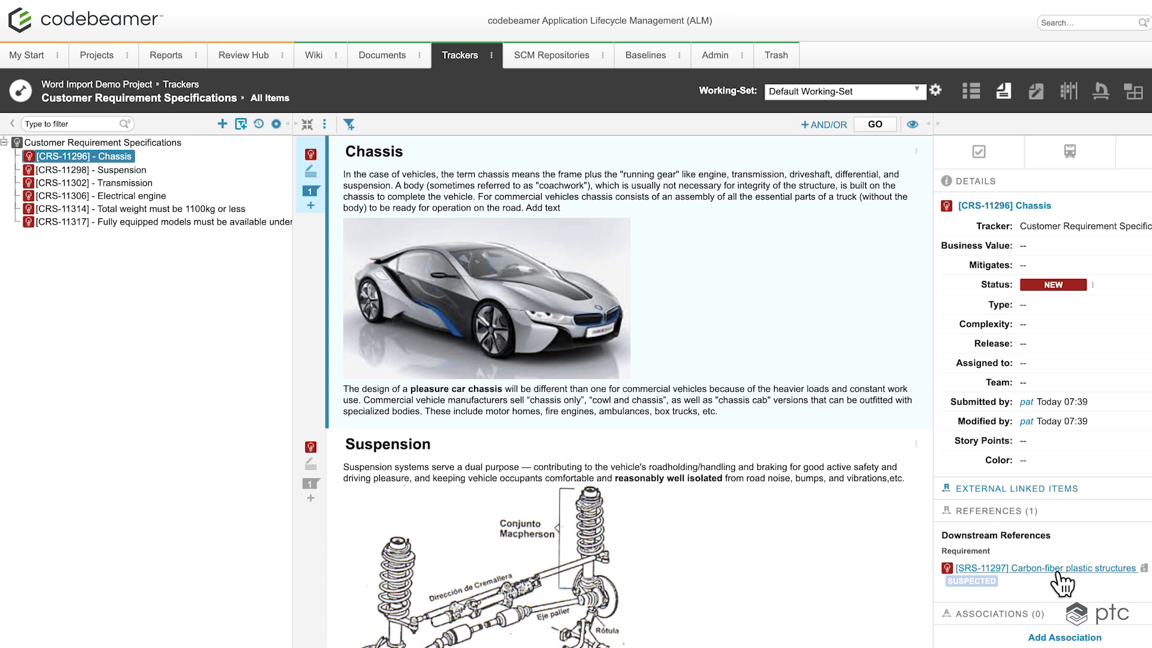
mouse_move(1061, 583)
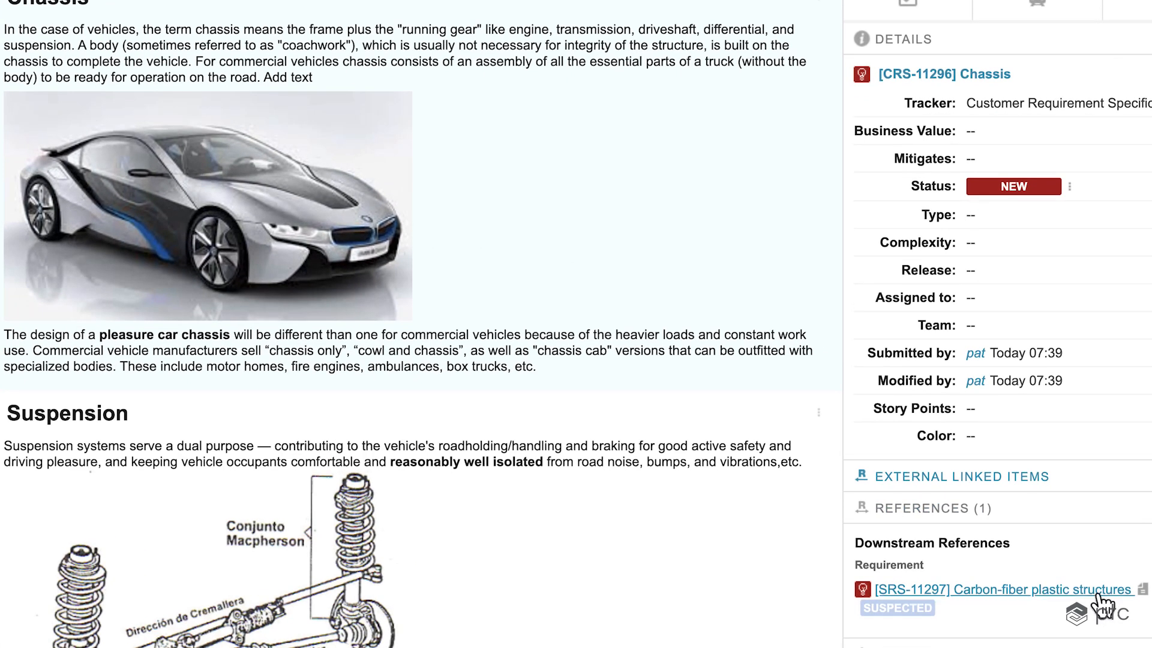
click(1098, 594)
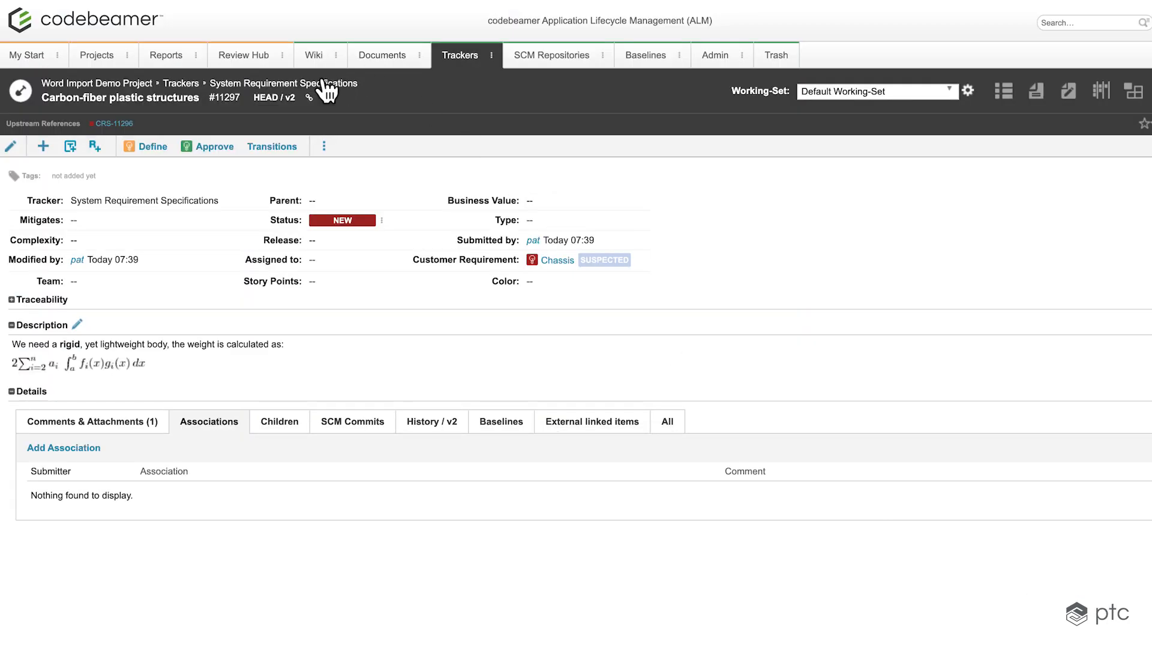
Step: Open the System Requirement Specifications tracker and review the Frame, Structure and Carbon-fiber plastic structures items
click(282, 86)
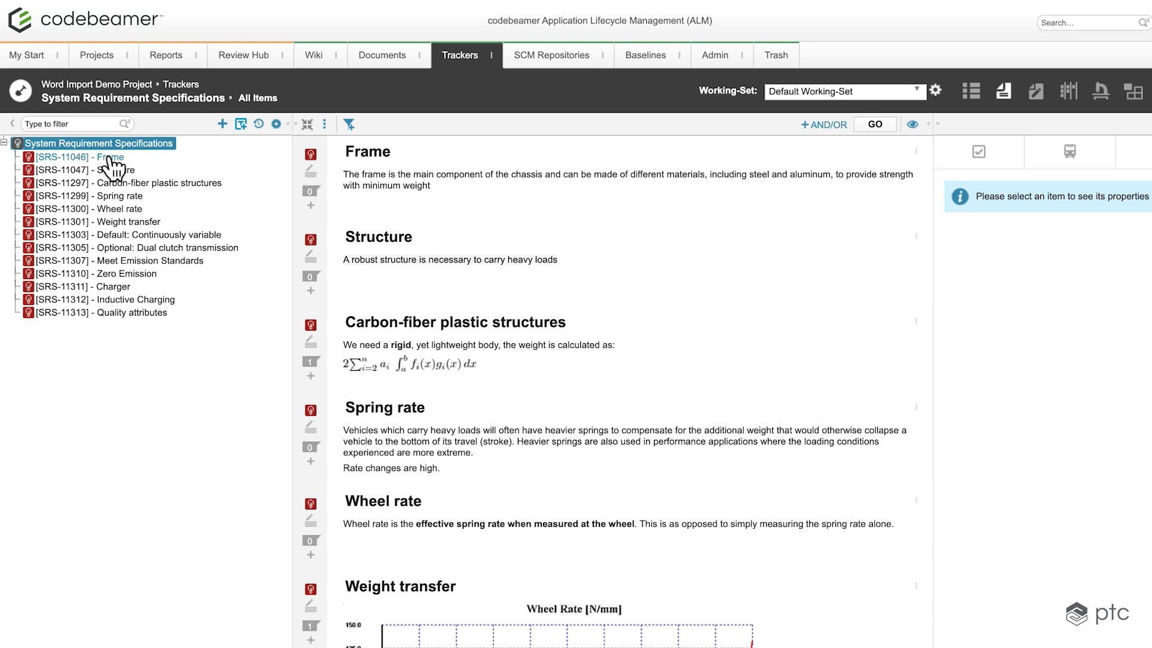
click(110, 157)
click(110, 170)
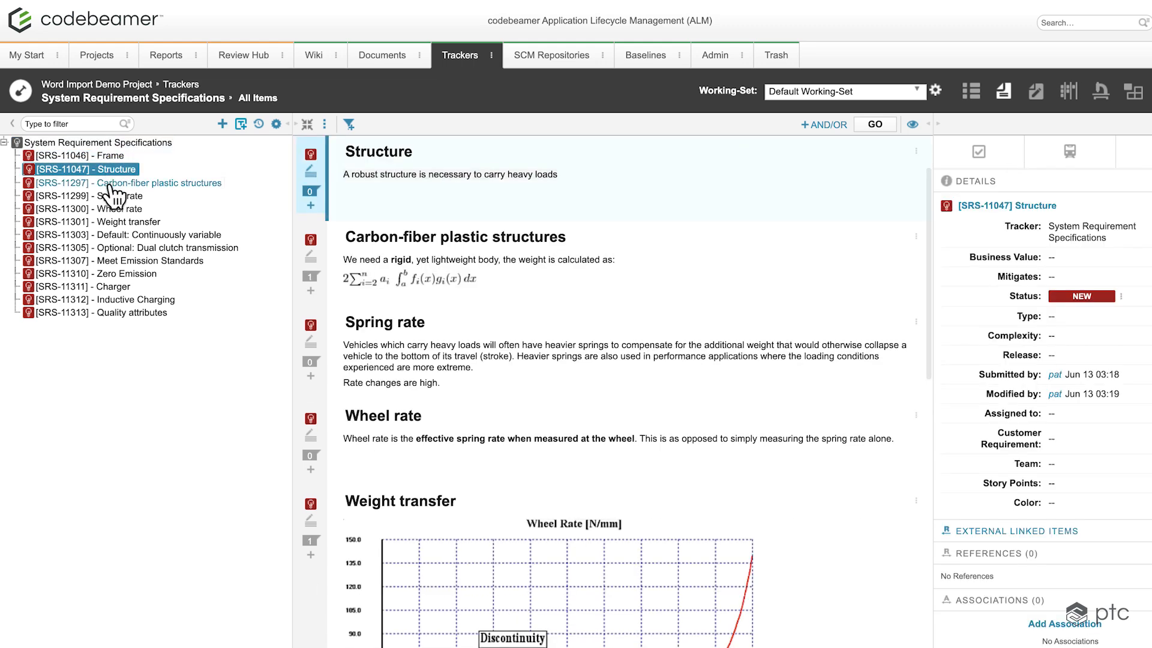
click(112, 184)
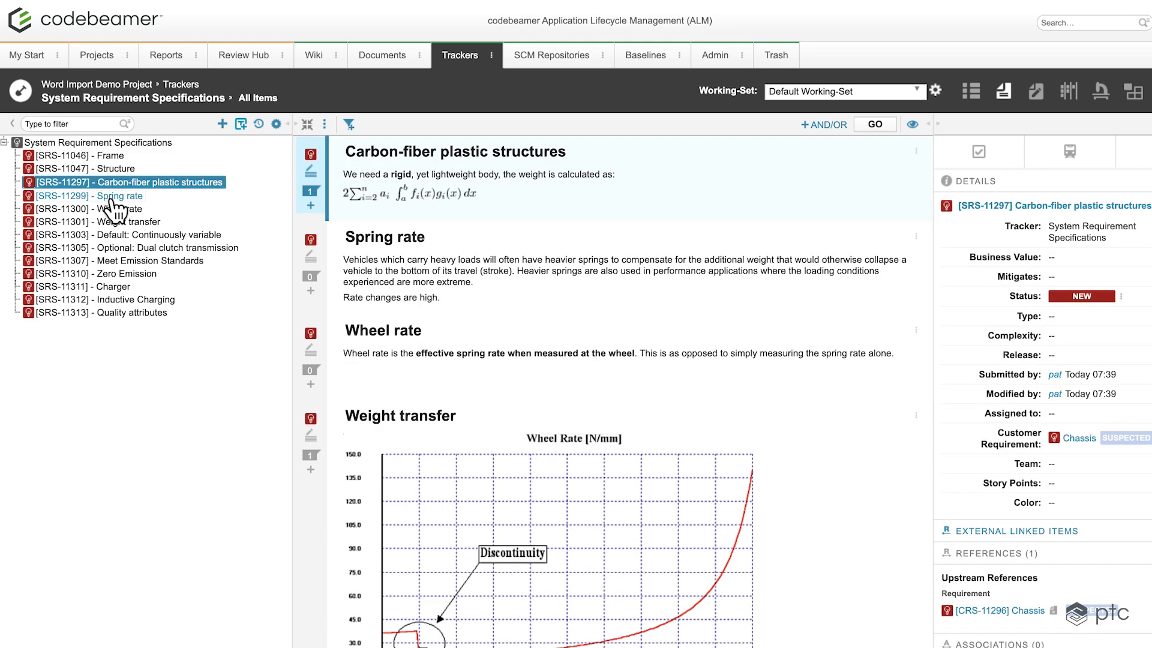
Step: Follow the Default: Continuously variable requirement to its downstream Minimum Torque test case, and open the Test Cases tracker
click(144, 235)
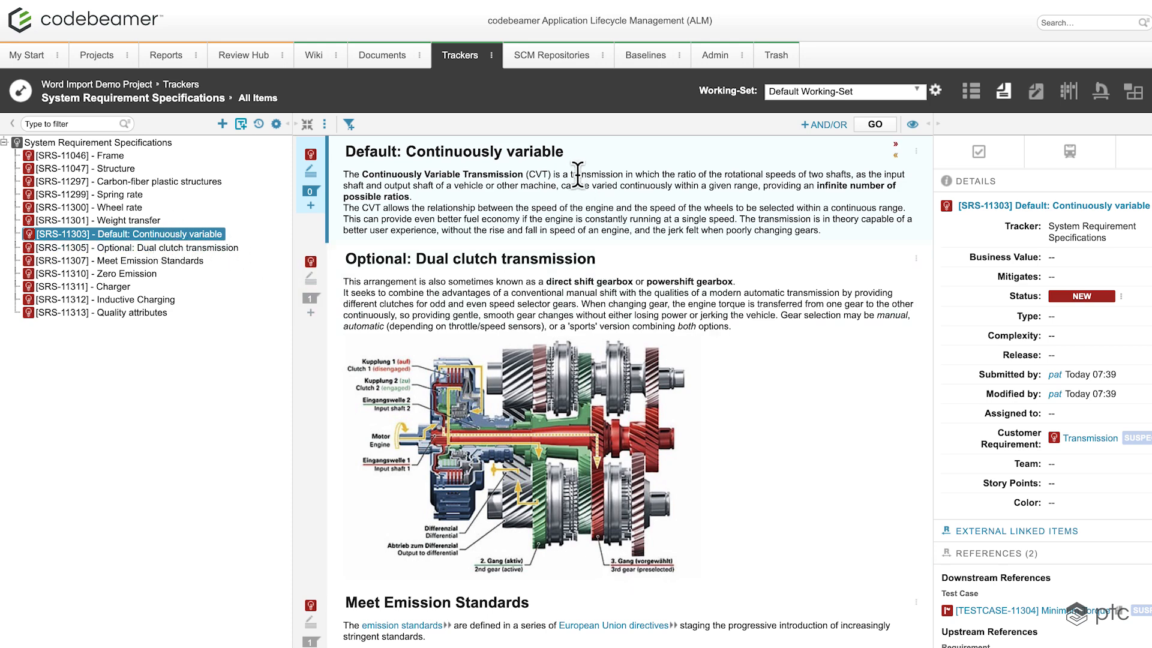
click(1091, 615)
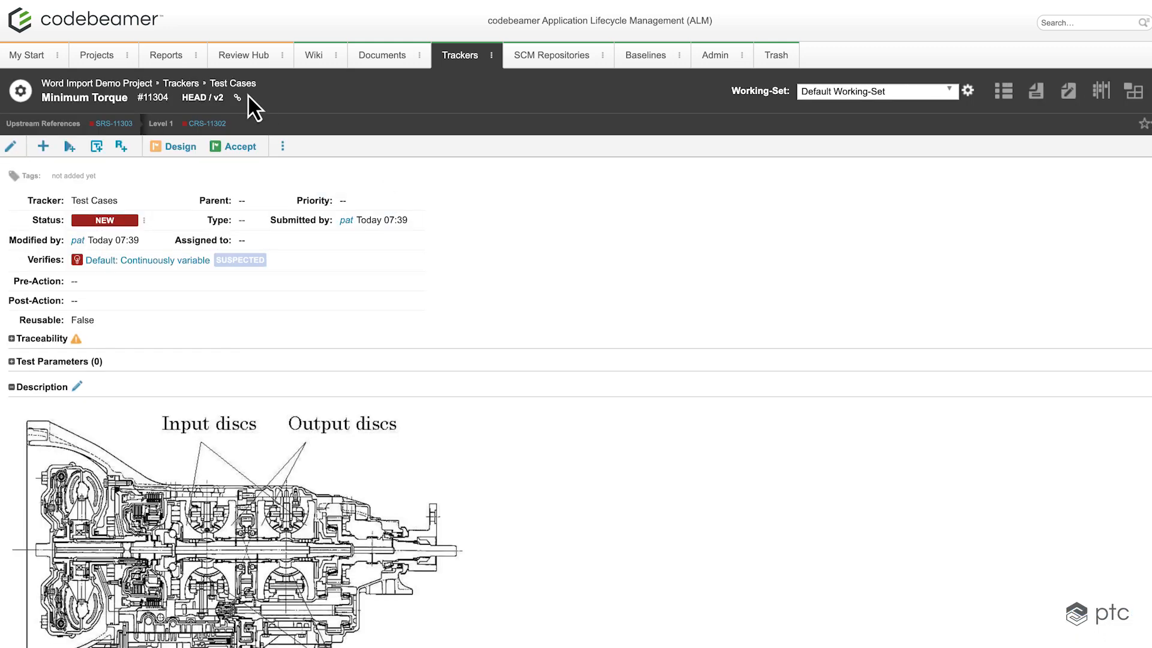
click(246, 85)
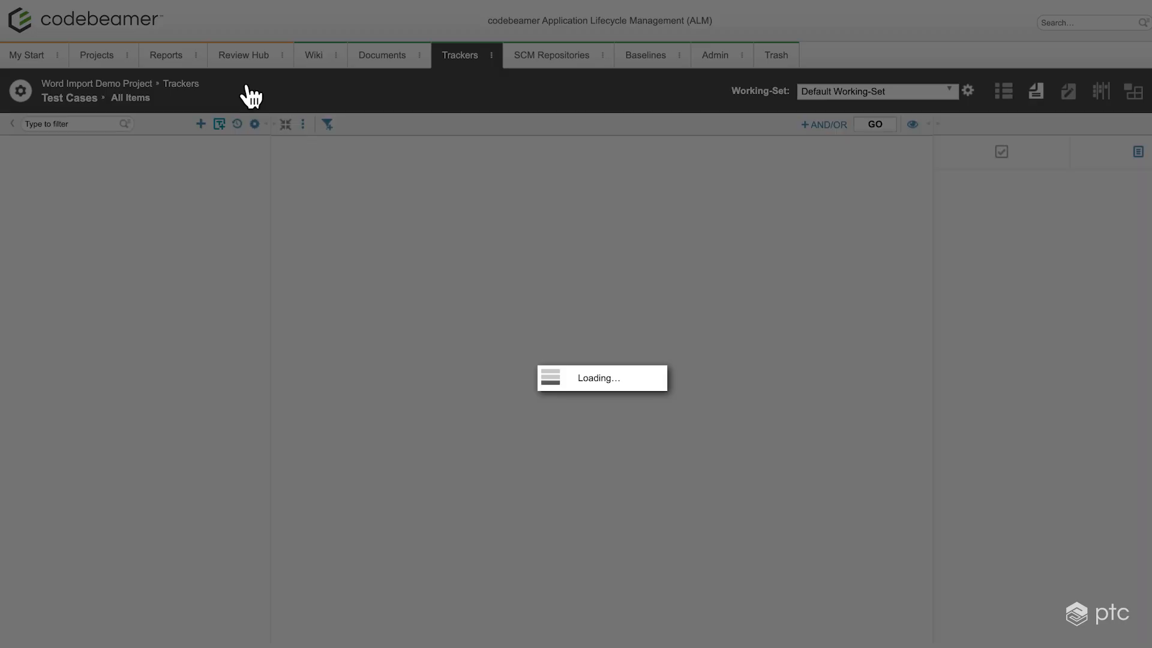